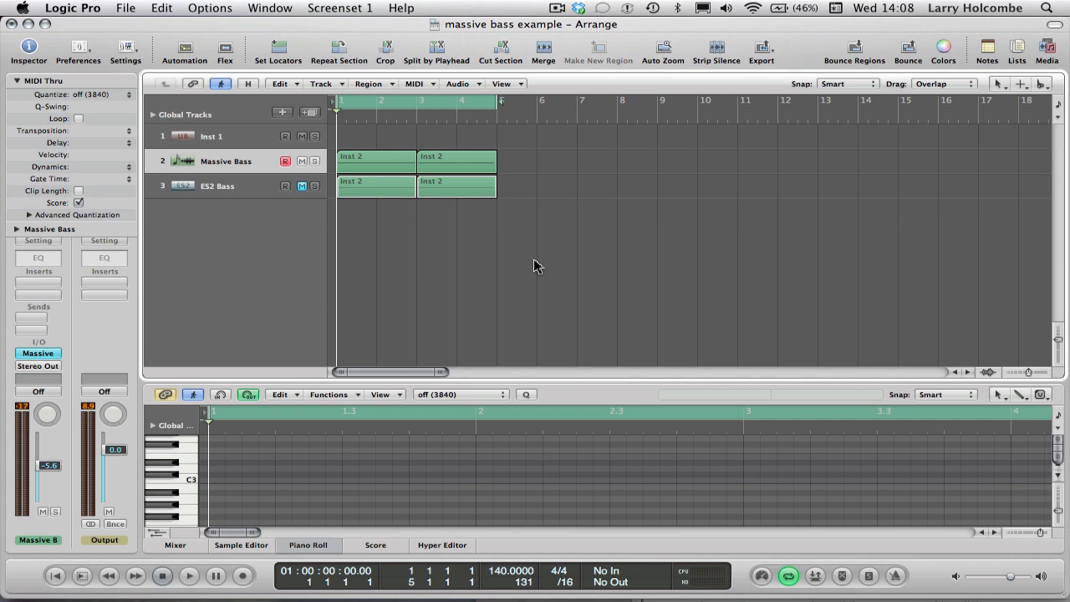
# Open the Massive synth on the Massive Bass track and play the loop to hear its initial sound
pyautogui.click(37, 353)
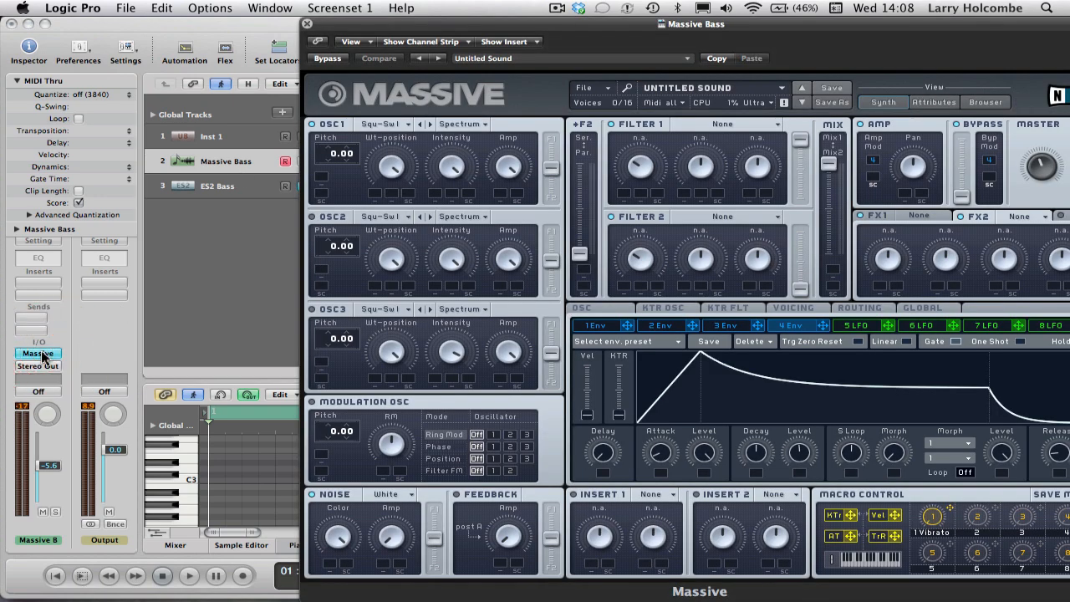
pyautogui.press('space')
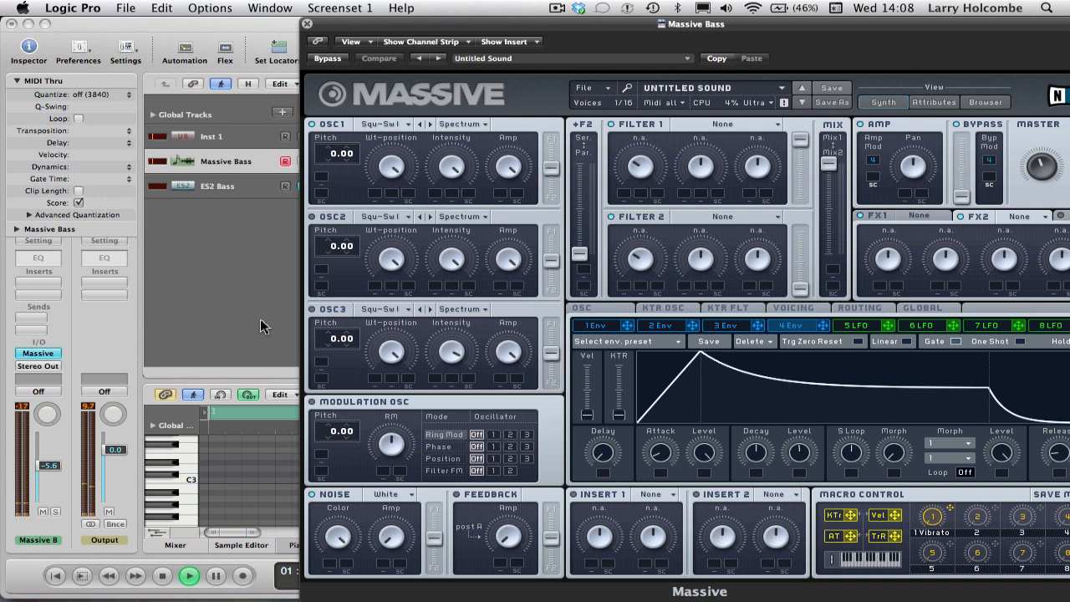
pyautogui.press('space')
pyautogui.moveTo(685, 25); pyautogui.dragTo(518, 13)
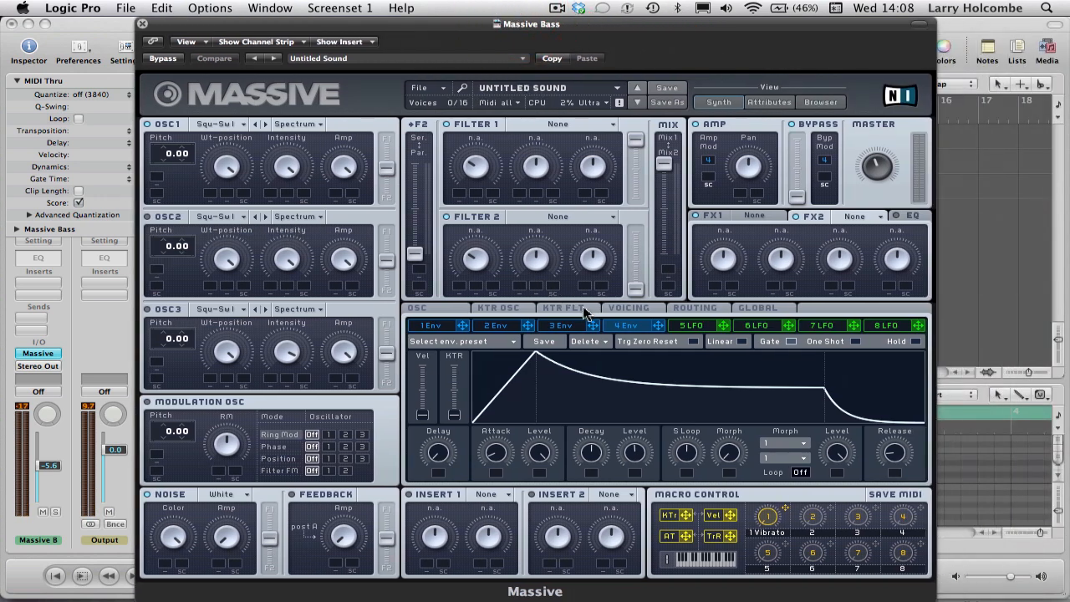
# Raise envelope 4's decay level to maximum so the sustain stays flat
pyautogui.click(628, 327)
pyautogui.click(635, 454)
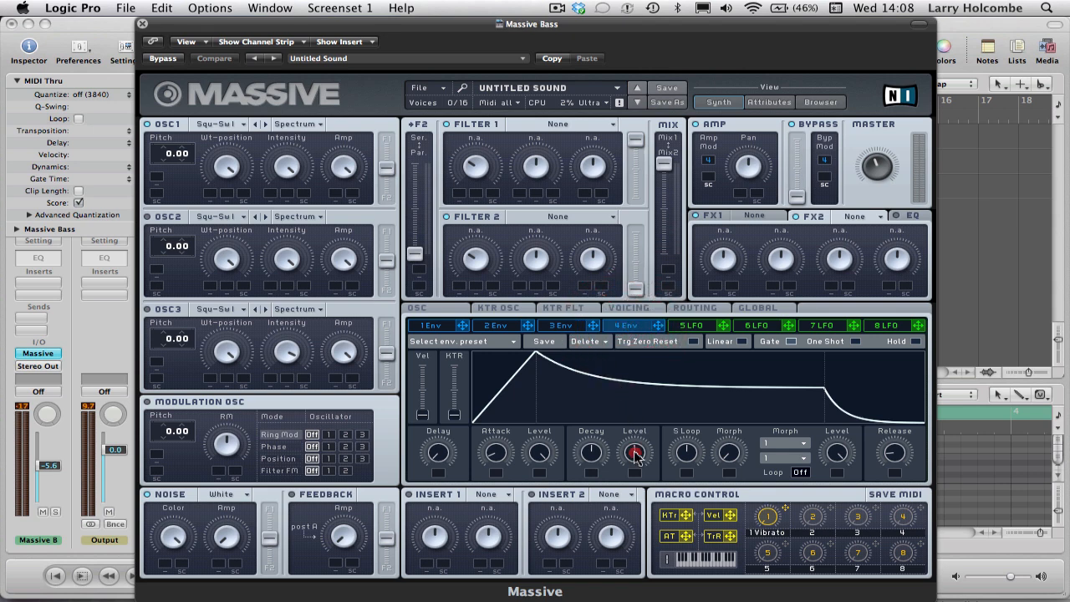
pyautogui.moveTo(636, 454); pyautogui.dragTo(620, 381)
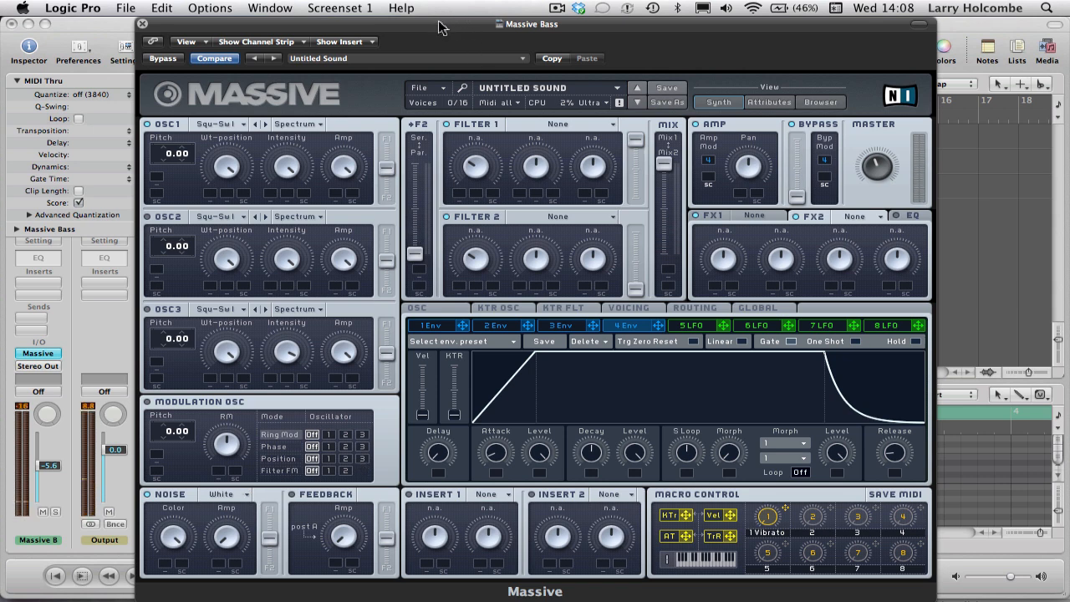
pyautogui.moveTo(438, 24); pyautogui.dragTo(460, 26)
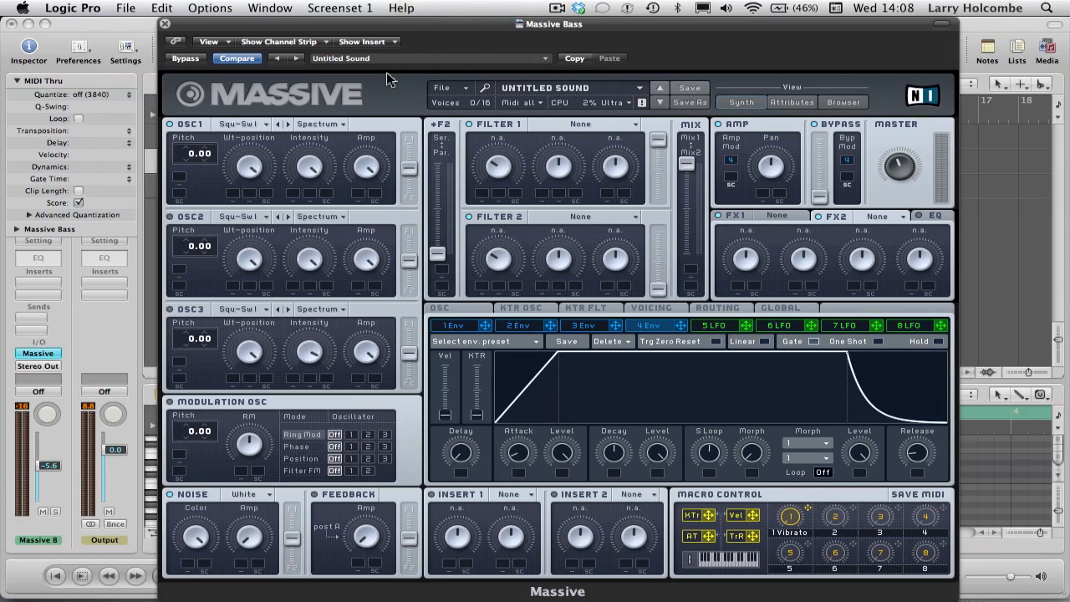
# Set oscillator 1's wavetable to Scrap Yard
pyautogui.moveTo(252, 163)
pyautogui.mouseDown()
pyautogui.moveTo(258, 231)
pyautogui.moveTo(251, 184)
pyautogui.mouseUp()
pyautogui.moveTo(321, 25); pyautogui.dragTo(304, 27)
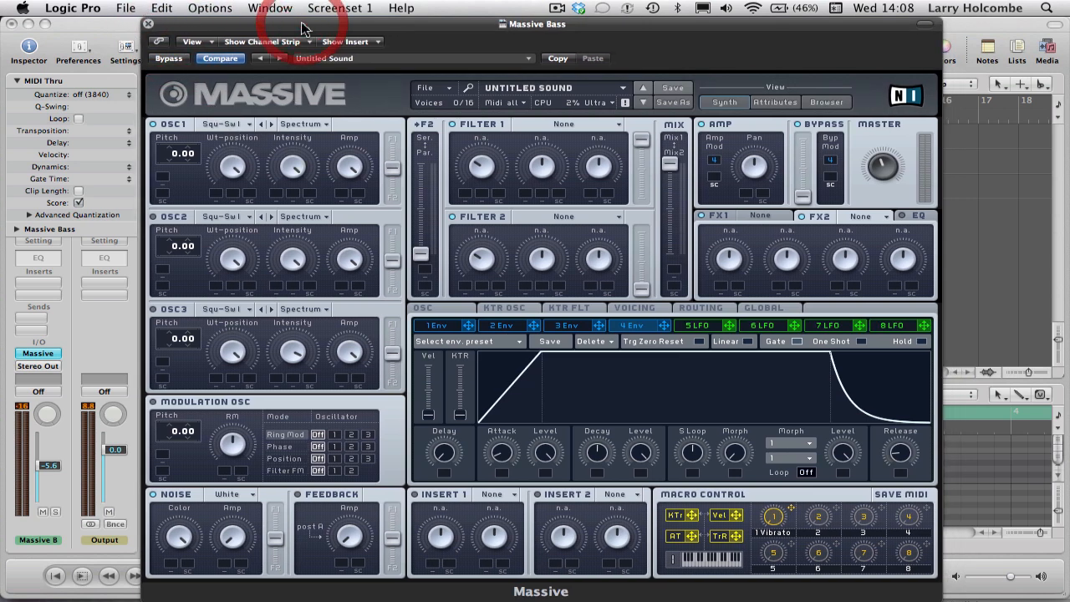
pyautogui.click(225, 125)
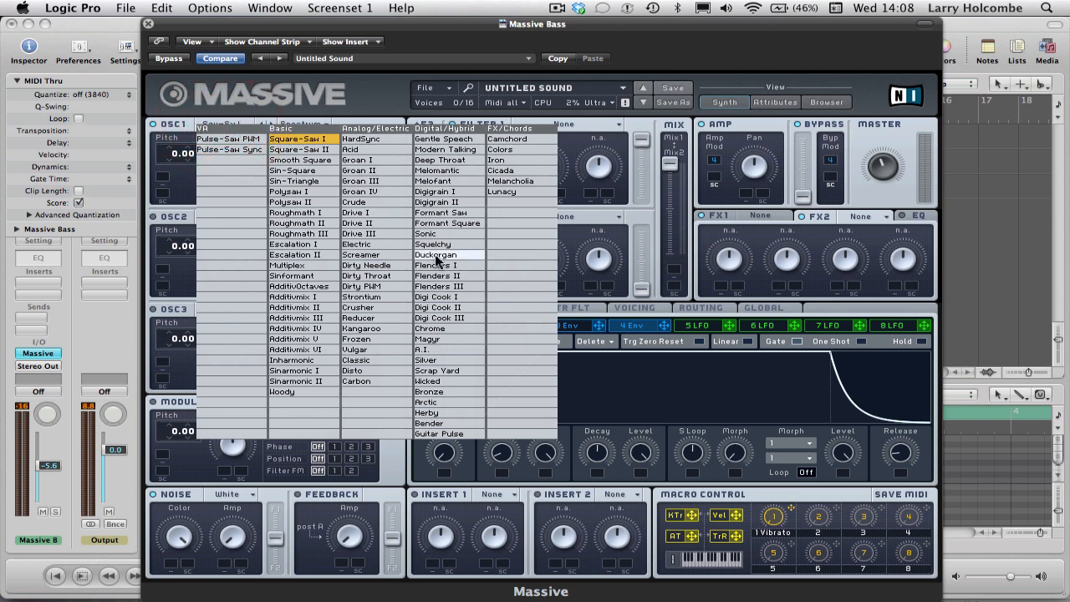
pyautogui.click(461, 369)
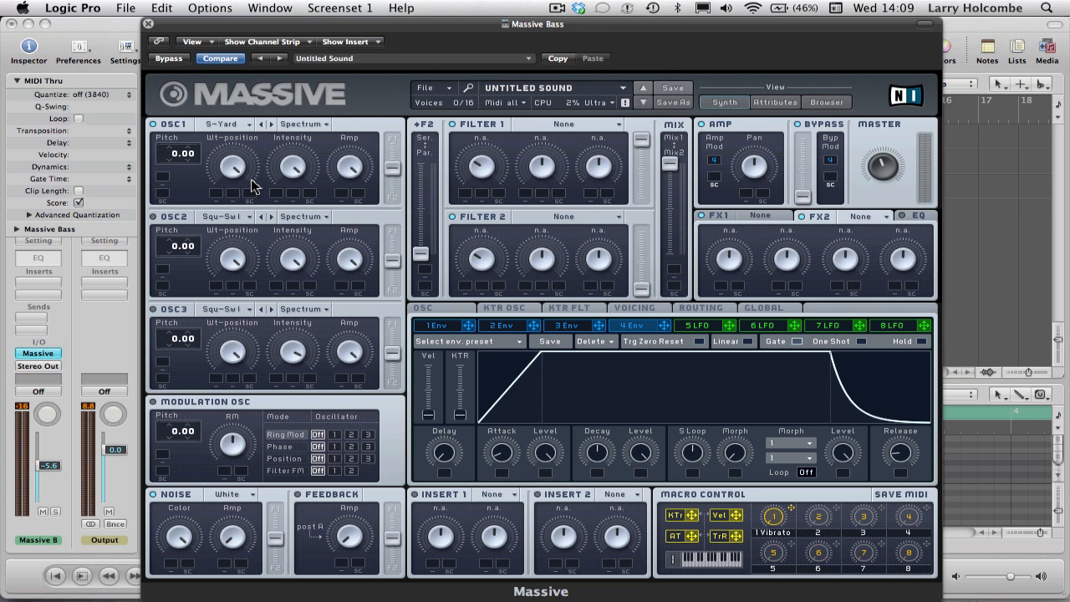
# Play the bass loop to audition oscillator 1's Scrap Yard wavetable
pyautogui.moveTo(238, 172); pyautogui.dragTo(179, 121)
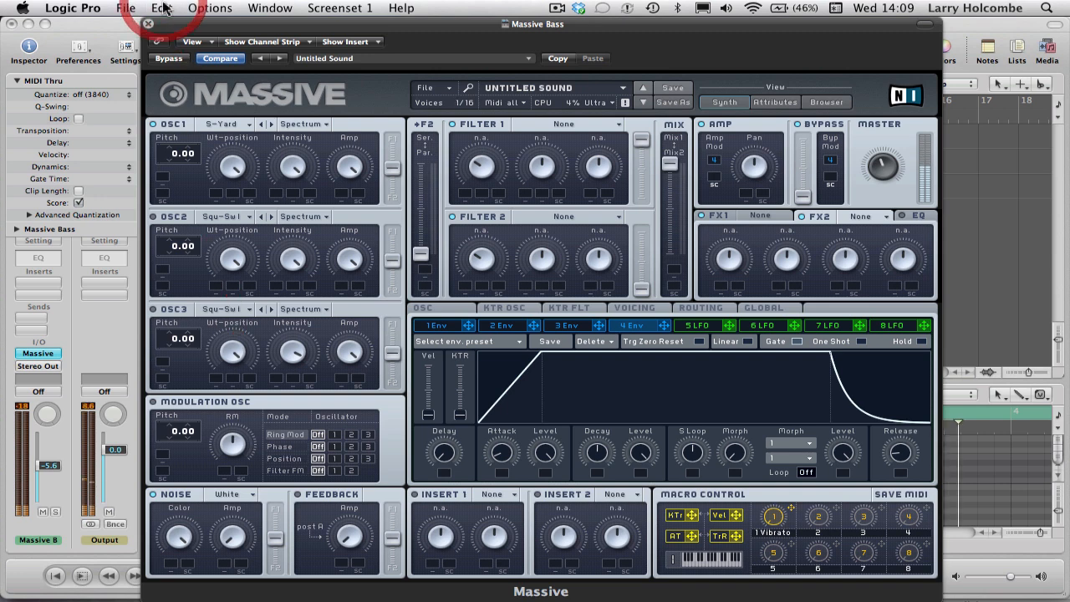
pyautogui.moveTo(297, 23); pyautogui.dragTo(547, 24)
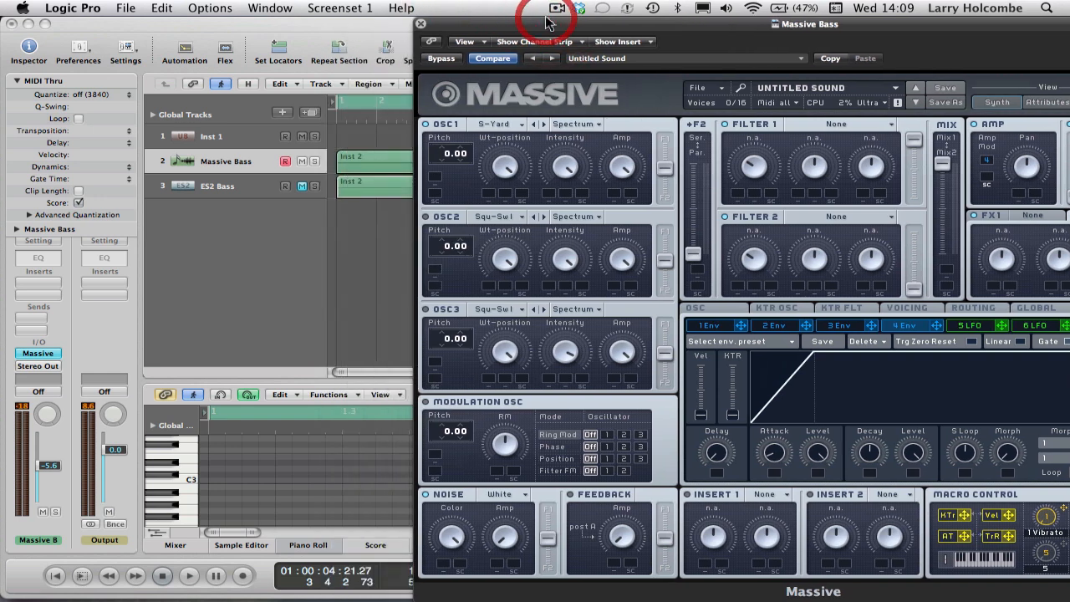
pyautogui.press('space')
pyautogui.press('space')
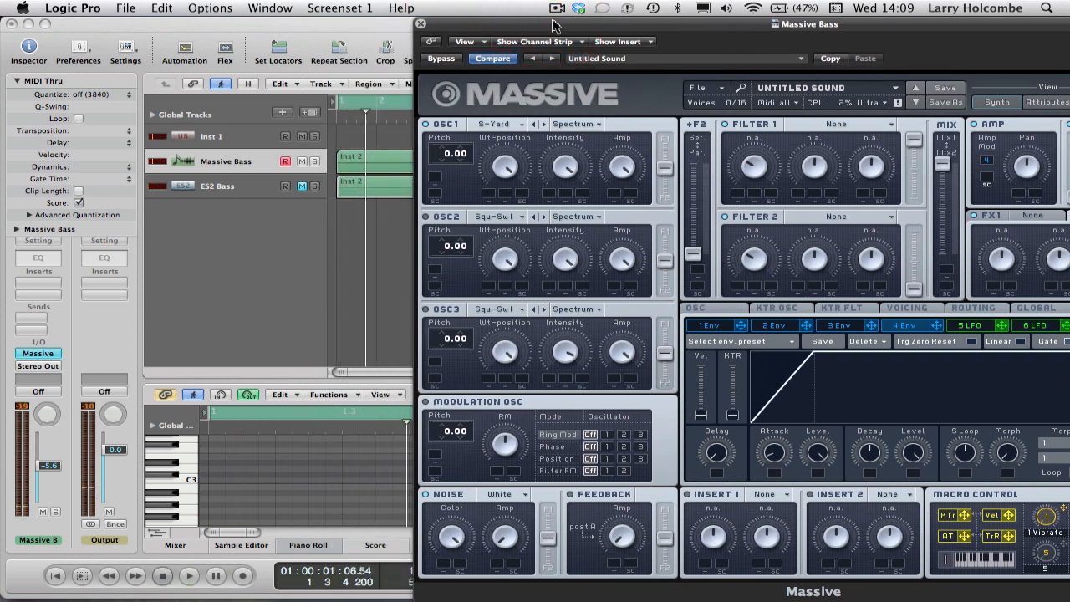
# Route oscillator 1 entirely to Filter 1 and set Filter 1's type to Scream
pyautogui.moveTo(564, 32); pyautogui.dragTo(413, 26)
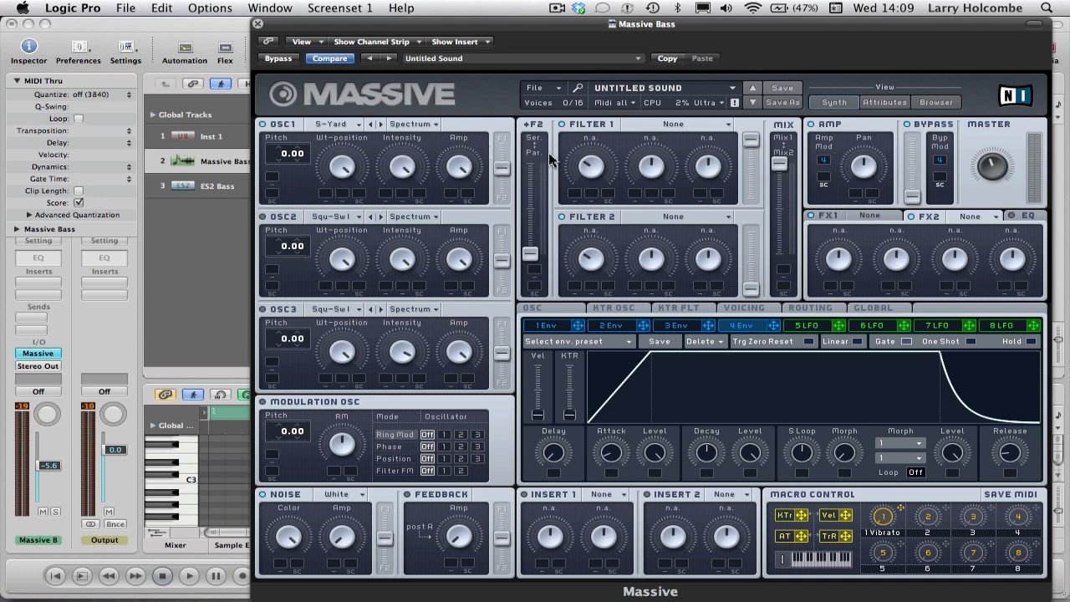
pyautogui.click(503, 167)
pyautogui.moveTo(504, 168); pyautogui.dragTo(504, 105)
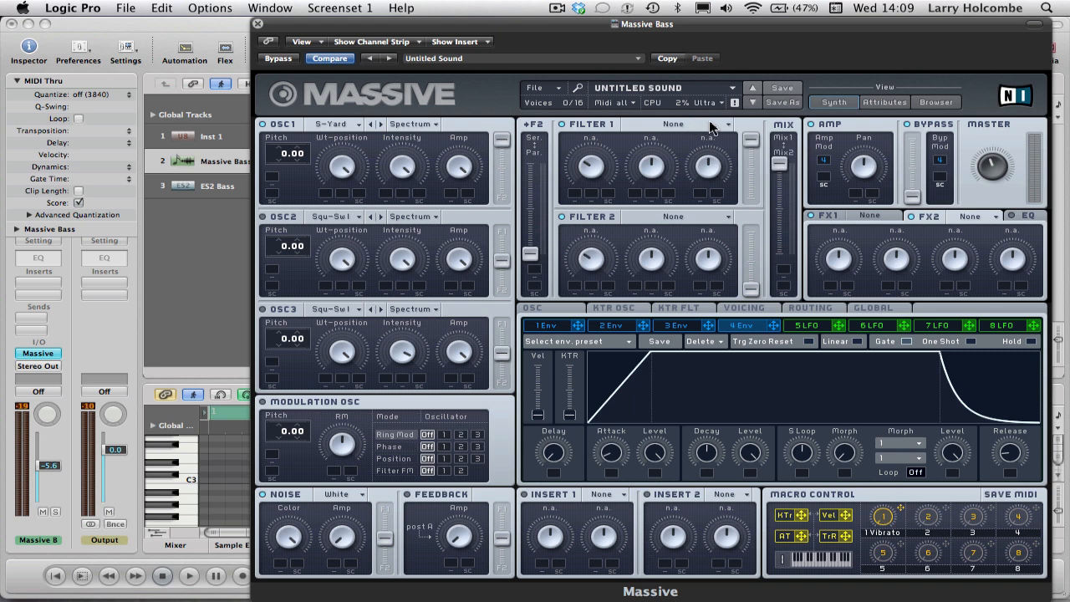
pyautogui.click(727, 127)
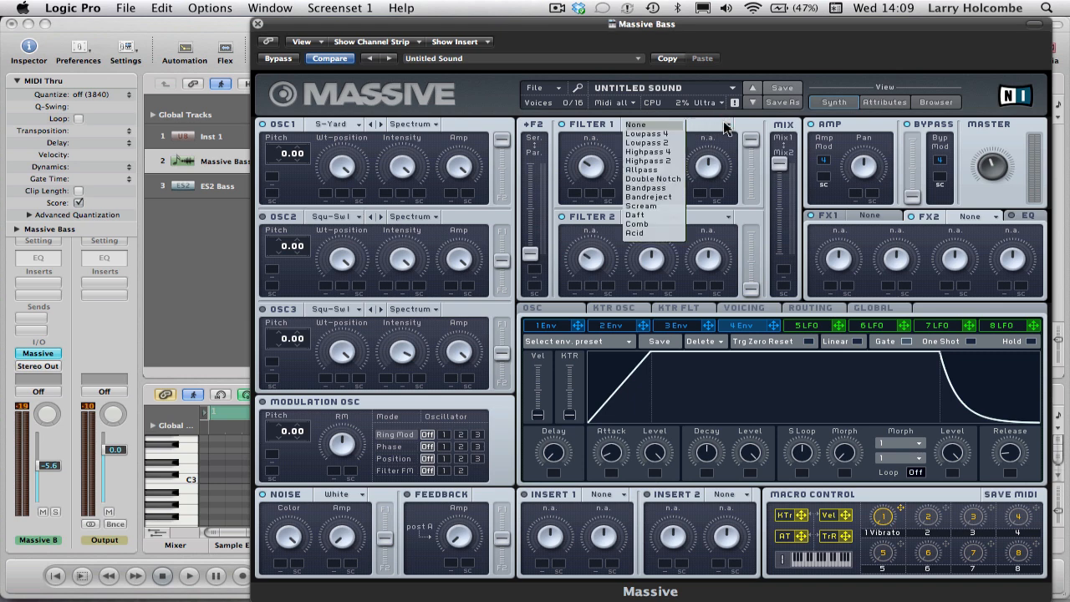
pyautogui.click(650, 208)
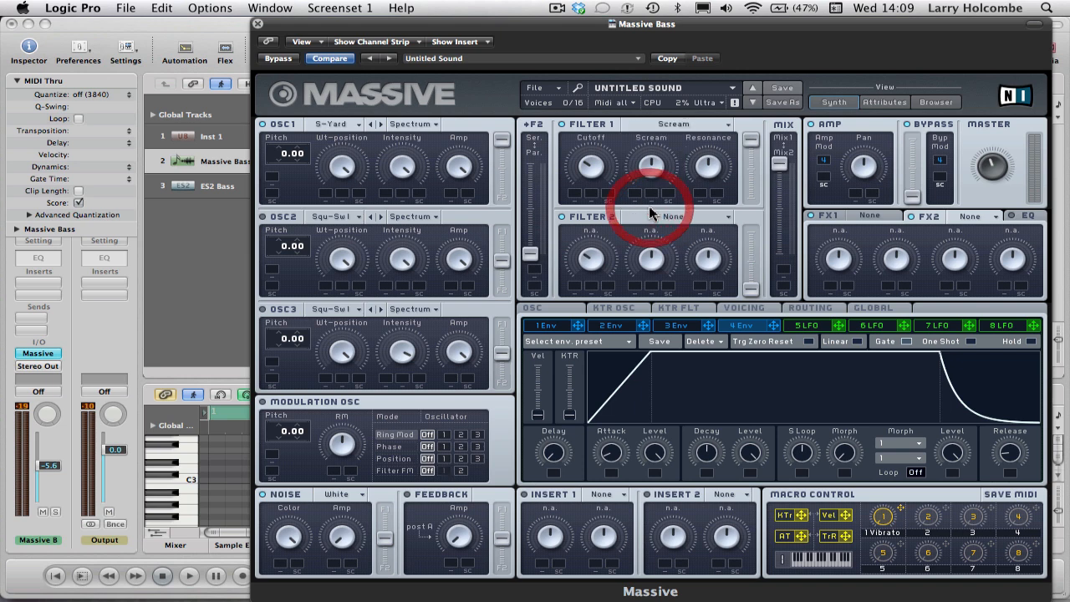
# Play the bass loop through the Scream filter while raising Filter 1's cutoff
pyautogui.press('space')
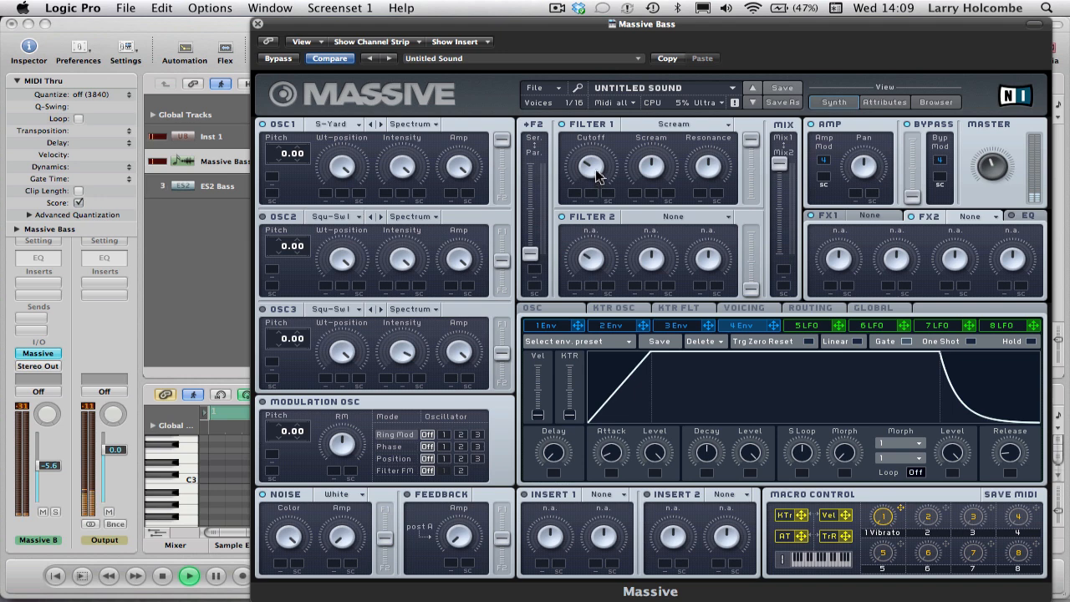
pyautogui.press('space')
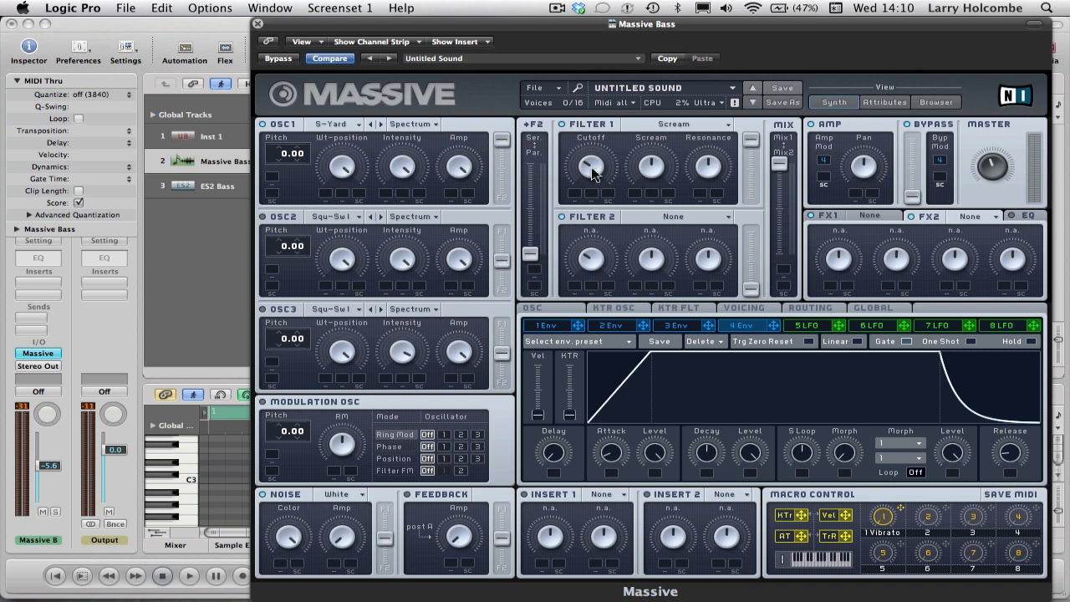
pyautogui.press('space')
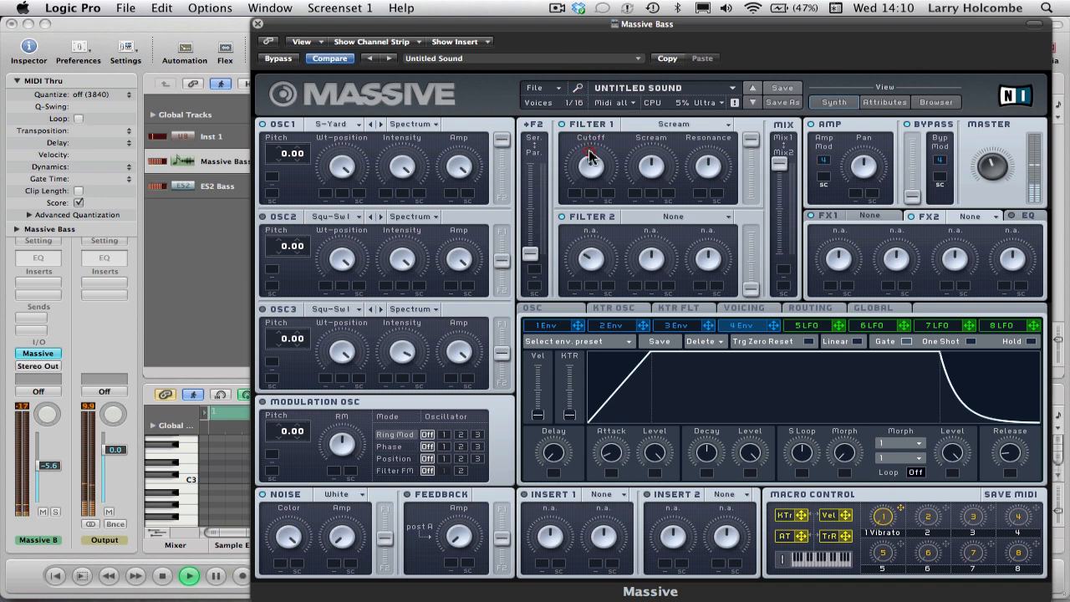
pyautogui.press('space')
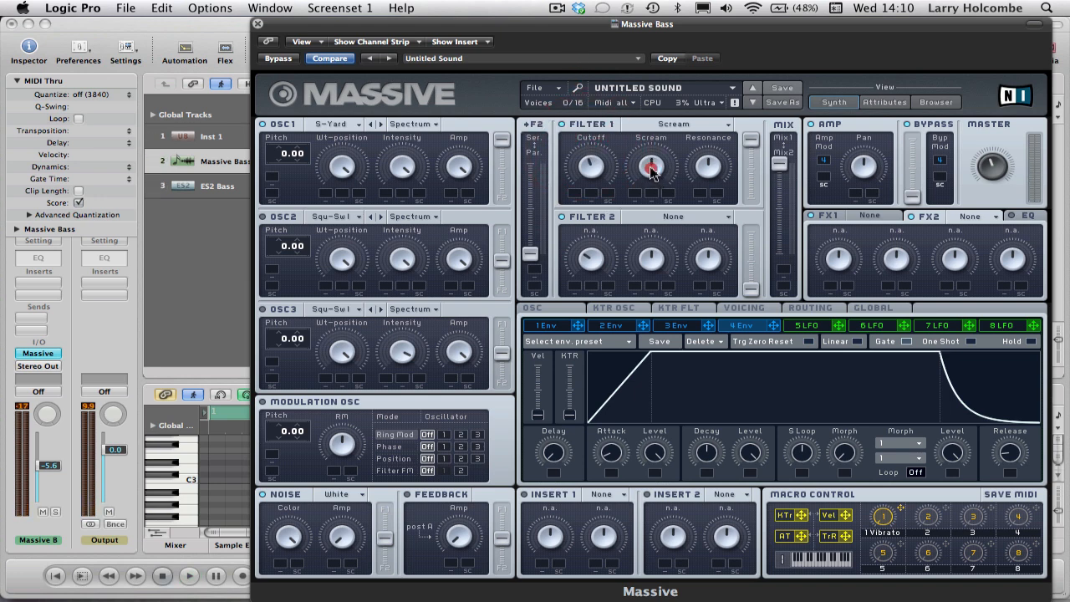
# Lower Filter 1's Scream and Resonance amounts, and bring its cutoff back down after auditioning an upward sweep
pyautogui.click(651, 169)
pyautogui.click(711, 189)
pyautogui.click(586, 174)
pyautogui.press('space')
pyautogui.moveTo(584, 173); pyautogui.dragTo(559, 68)
pyautogui.press('space')
pyautogui.click(589, 176)
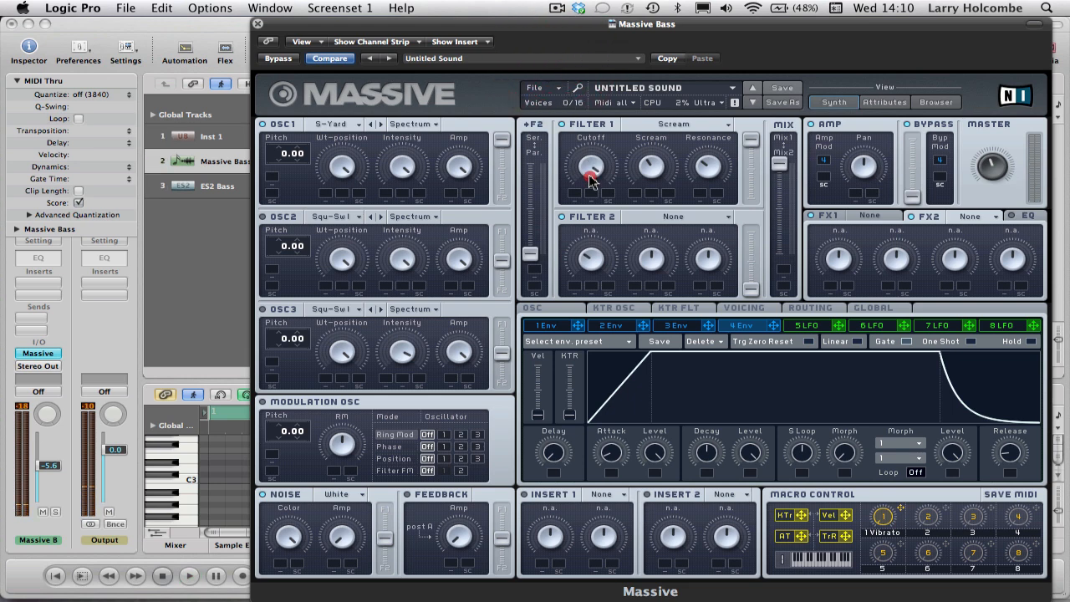
pyautogui.moveTo(590, 176); pyautogui.dragTo(597, 253)
# Assign LFO 5 to Filter 1's cutoff with an upward modulation range and audition the loop
pyautogui.click(817, 329)
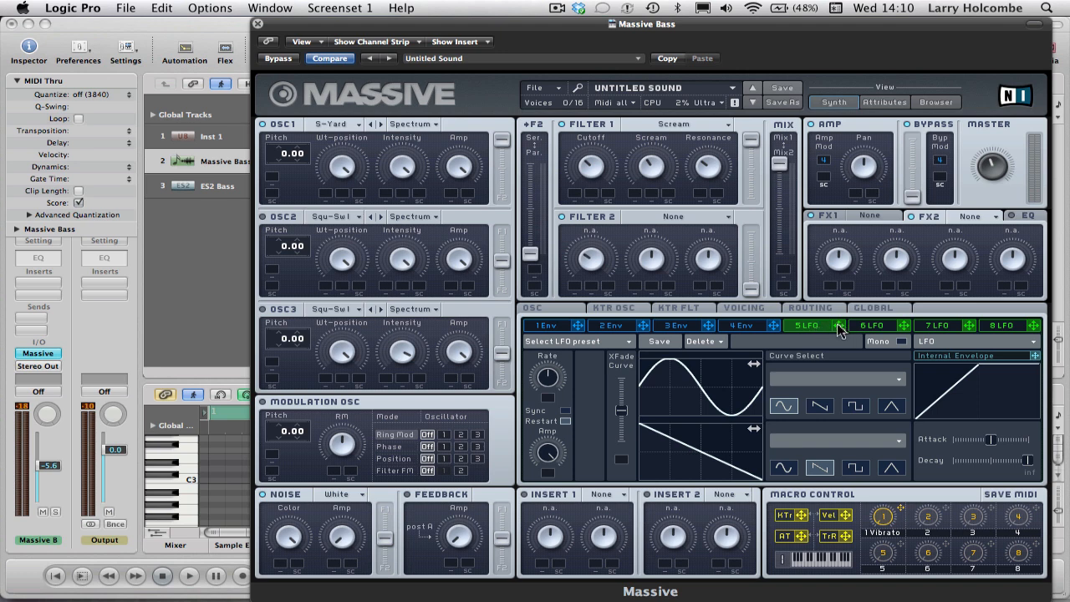
pyautogui.moveTo(839, 326); pyautogui.dragTo(574, 195)
pyautogui.moveTo(576, 196); pyautogui.dragTo(573, 166)
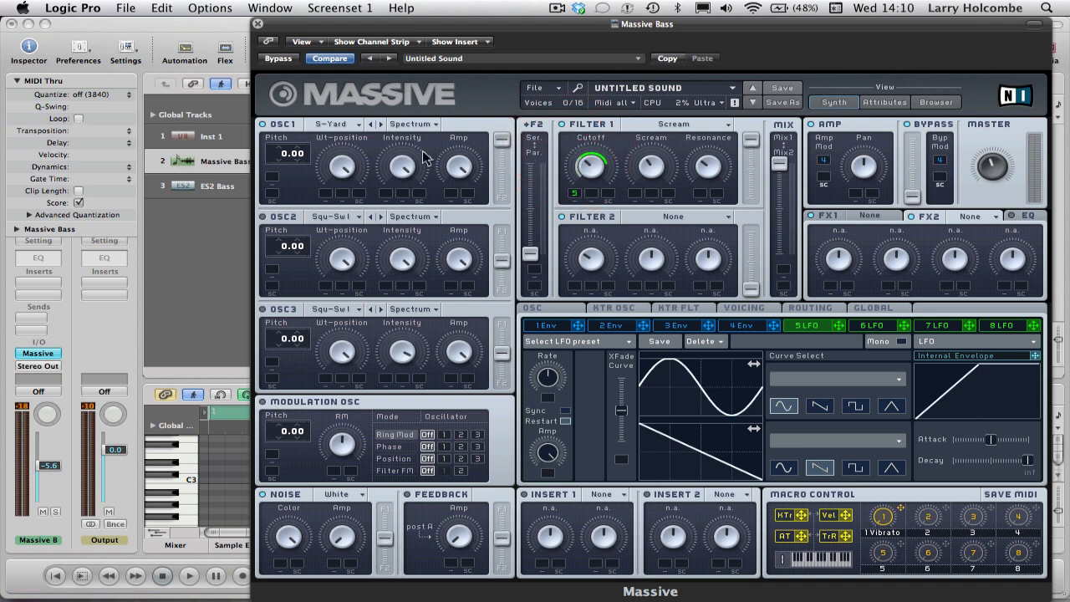
pyautogui.press('space')
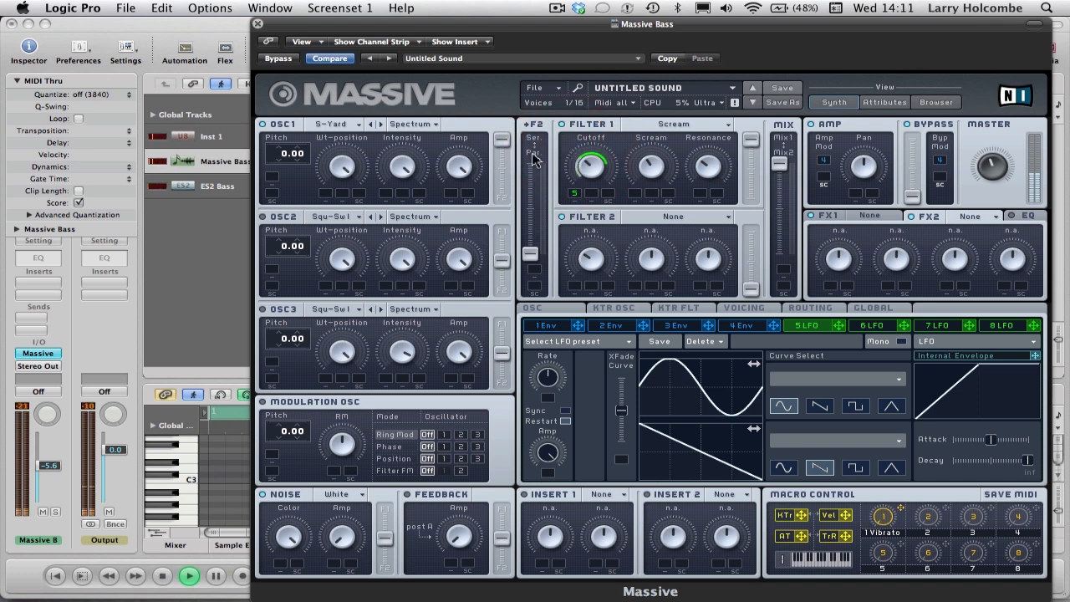
pyautogui.press('space')
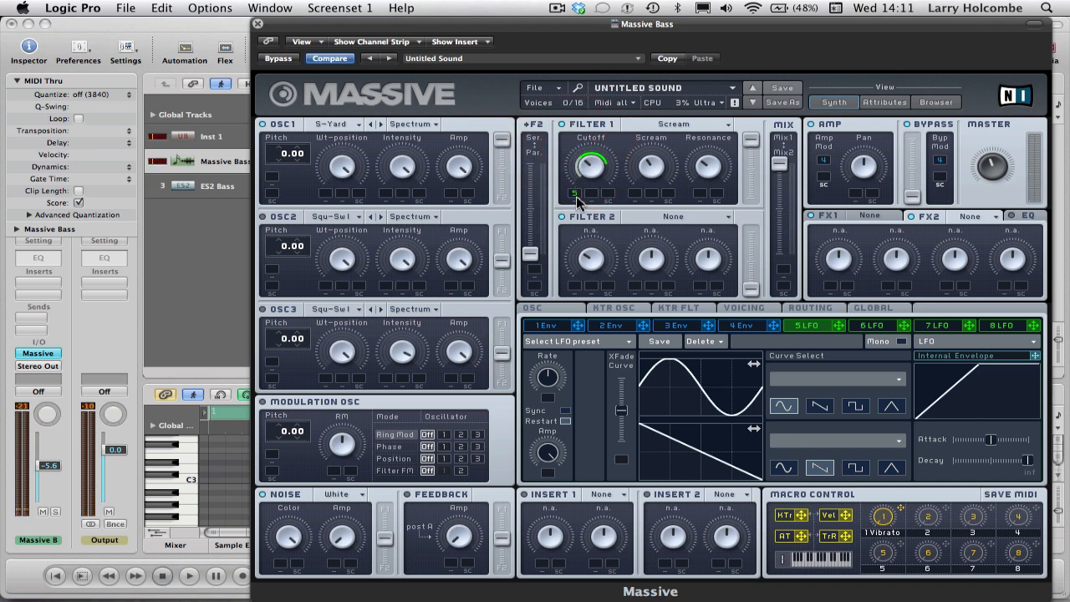
# Widen LFO 5's modulation range on Filter 1's cutoff further and play the loop
pyautogui.moveTo(575, 194); pyautogui.dragTo(573, 178)
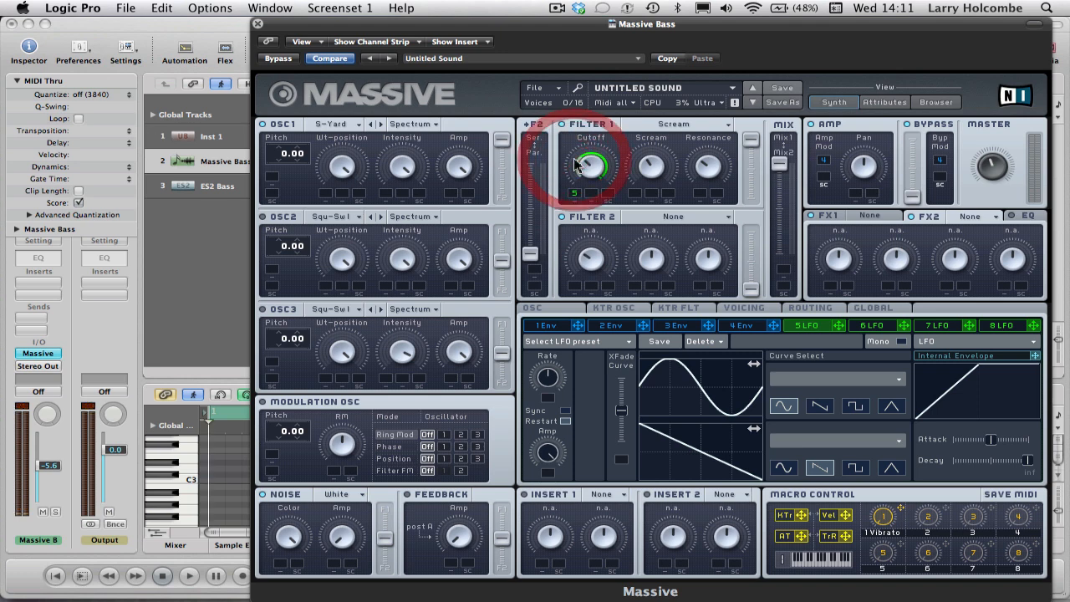
pyautogui.press('space')
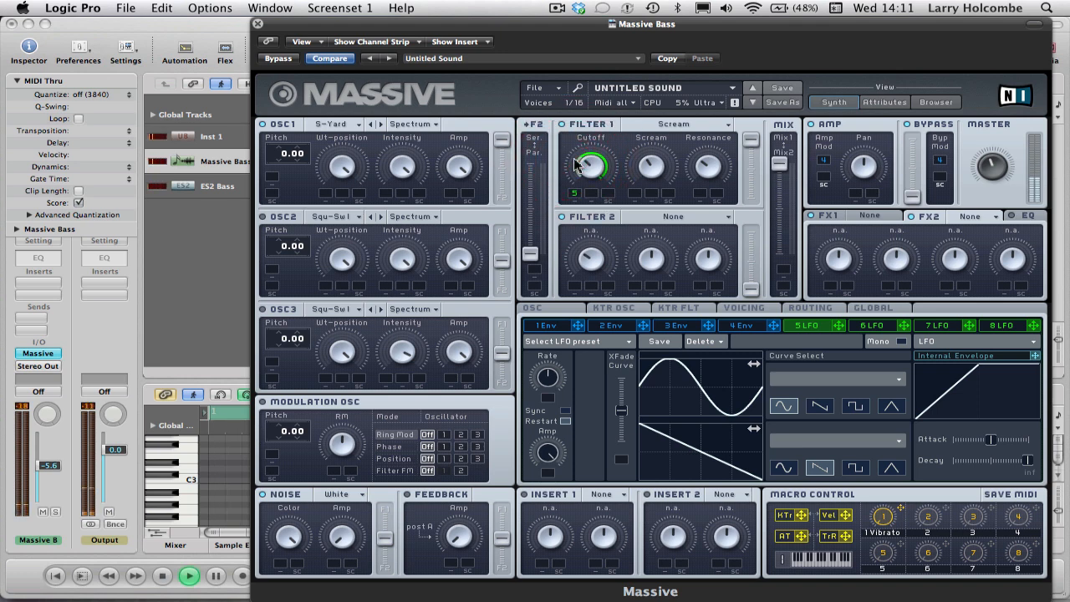
pyautogui.press('space')
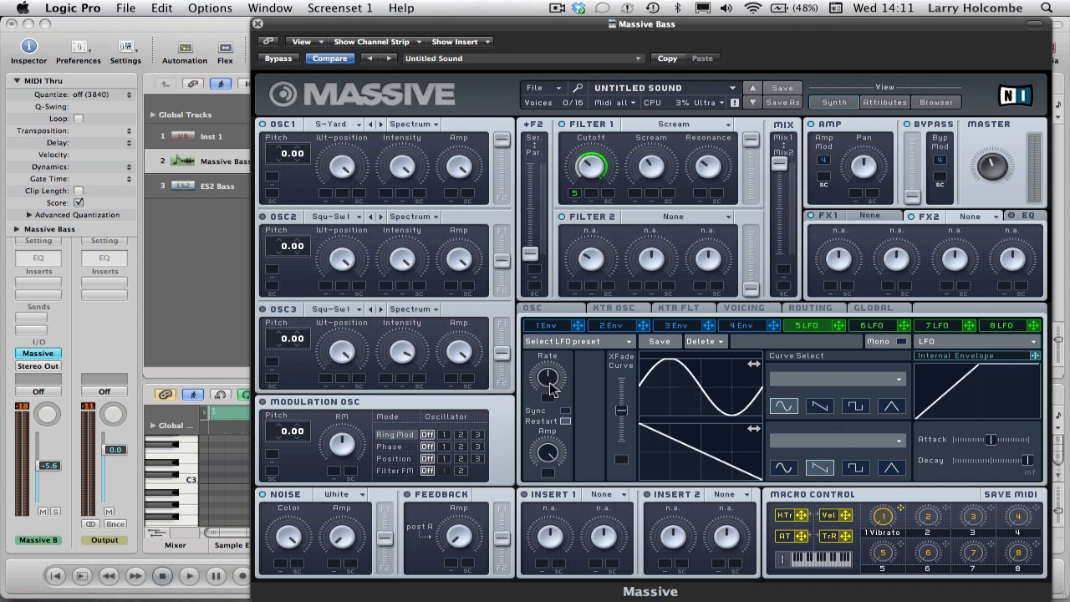
# Increase LFO 5's free-running rate slightly while playing the bass loop
pyautogui.press('space')
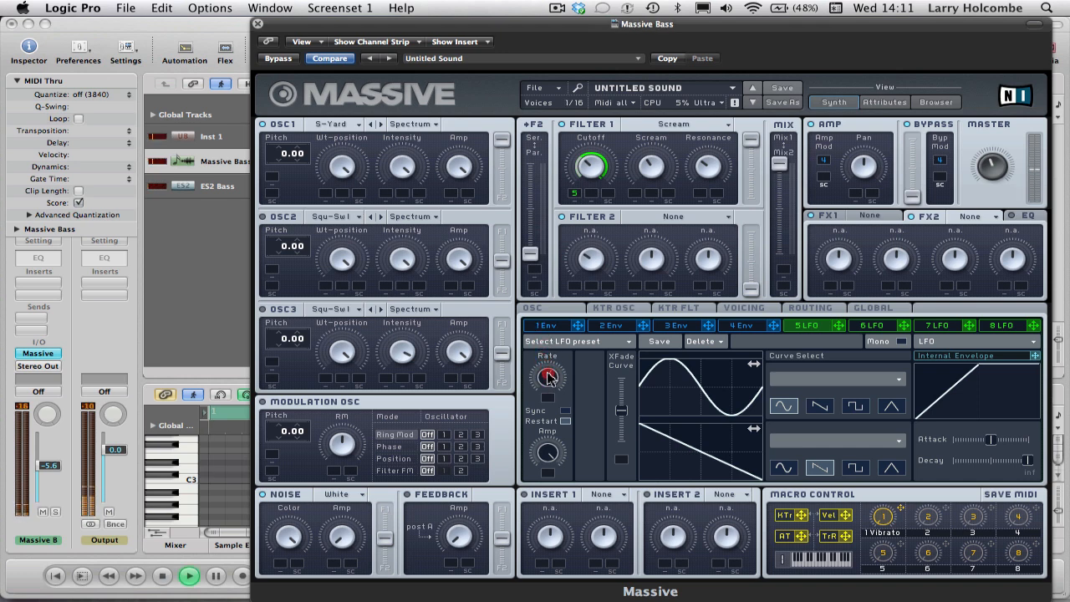
pyautogui.press('space')
pyautogui.click(549, 377)
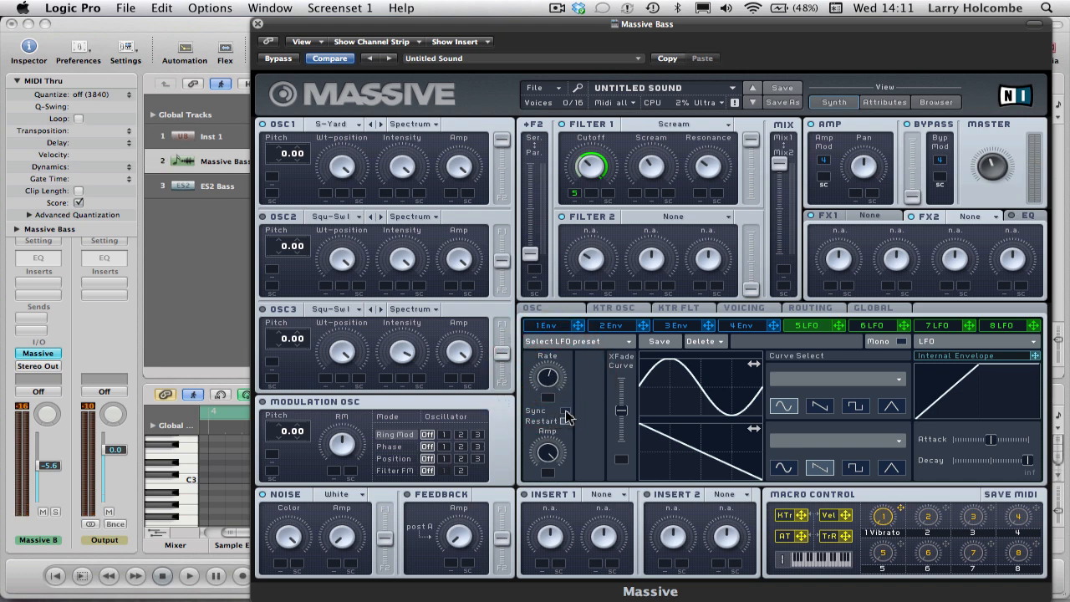
# Sync LFO 5 to the song tempo with a 1/8 ratio and audition the wobble
pyautogui.click(566, 413)
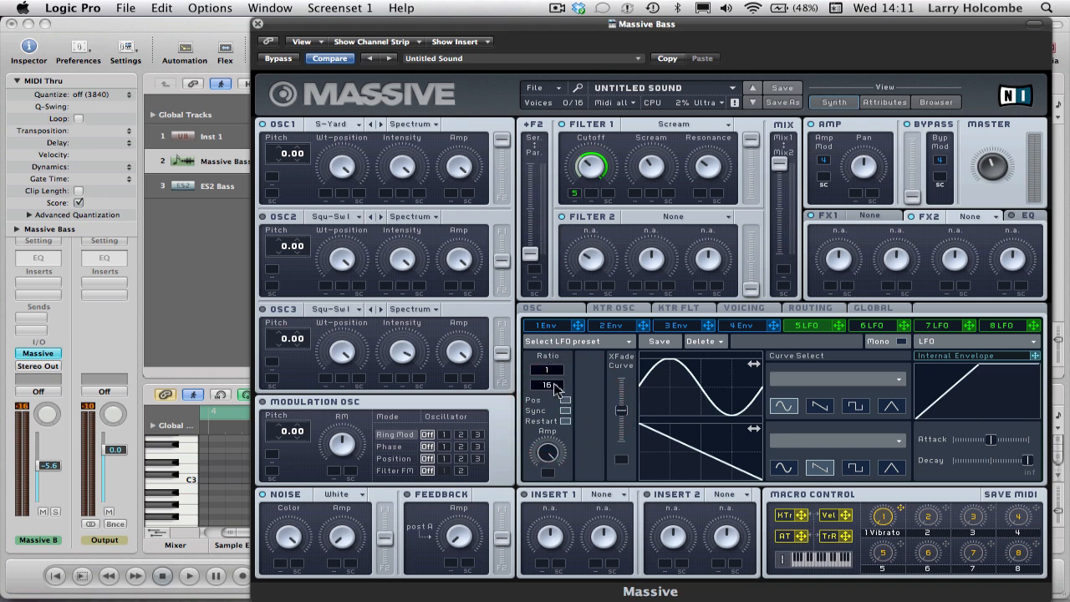
pyautogui.click(554, 386)
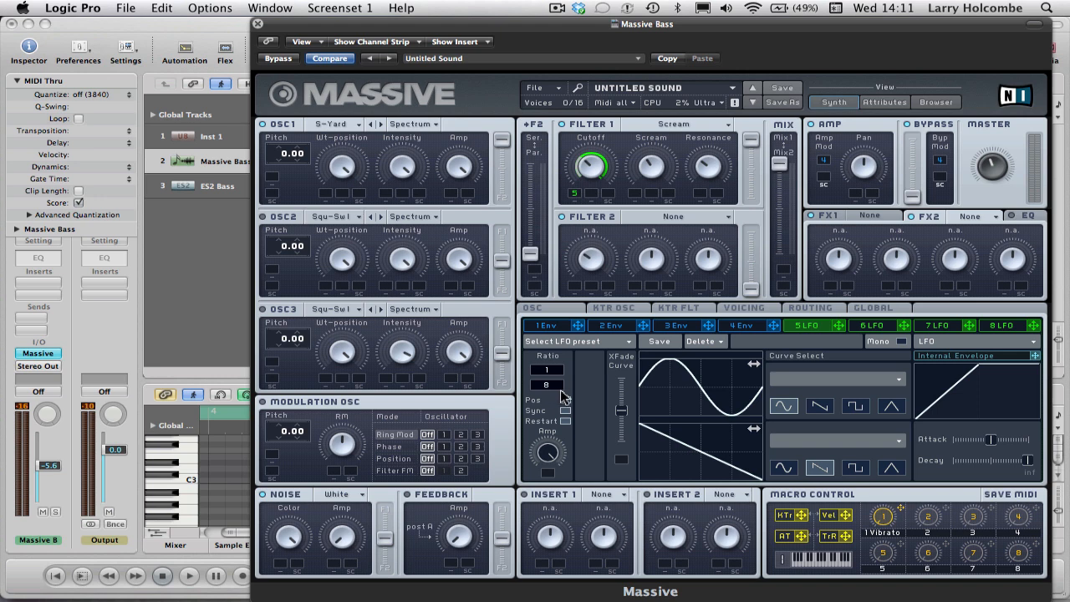
pyautogui.press('space')
pyautogui.moveTo(556, 384); pyautogui.dragTo(557, 387)
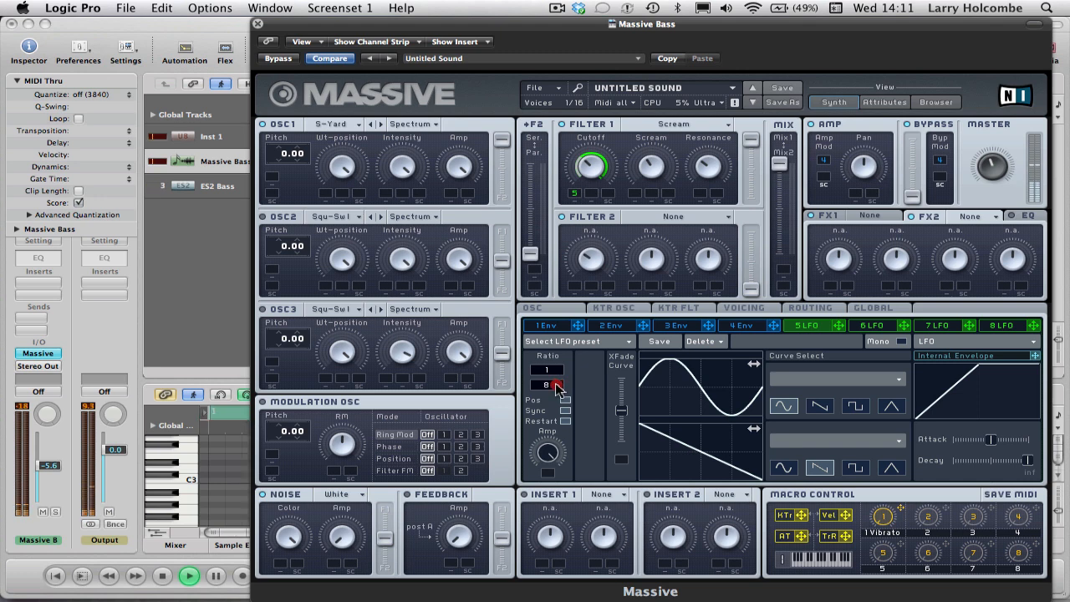
pyautogui.moveTo(557, 386); pyautogui.dragTo(557, 387)
pyautogui.press('space')
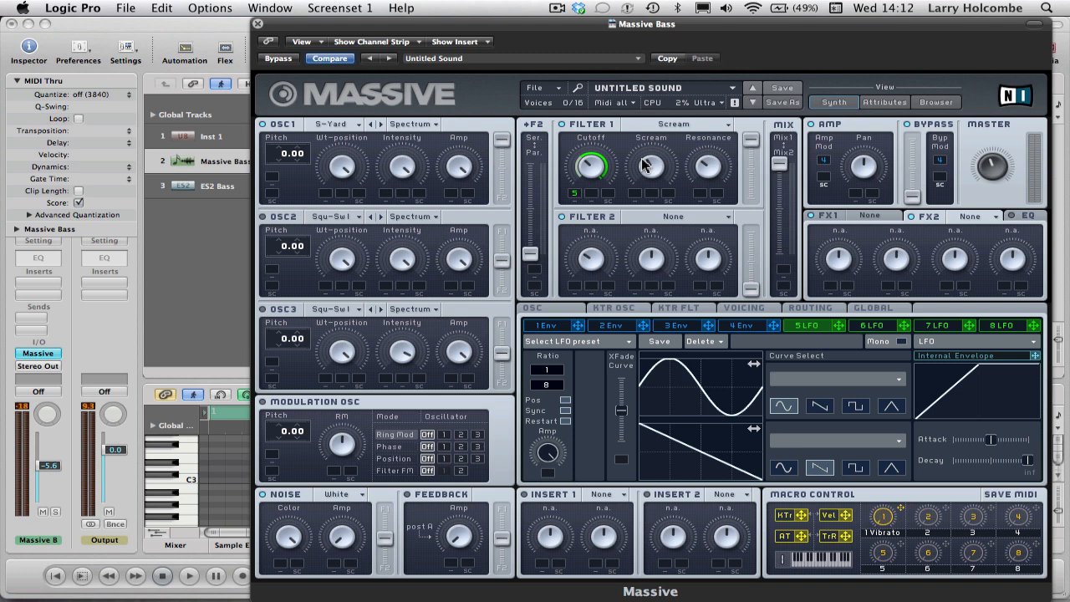
pyautogui.moveTo(751, 19); pyautogui.dragTo(726, 19)
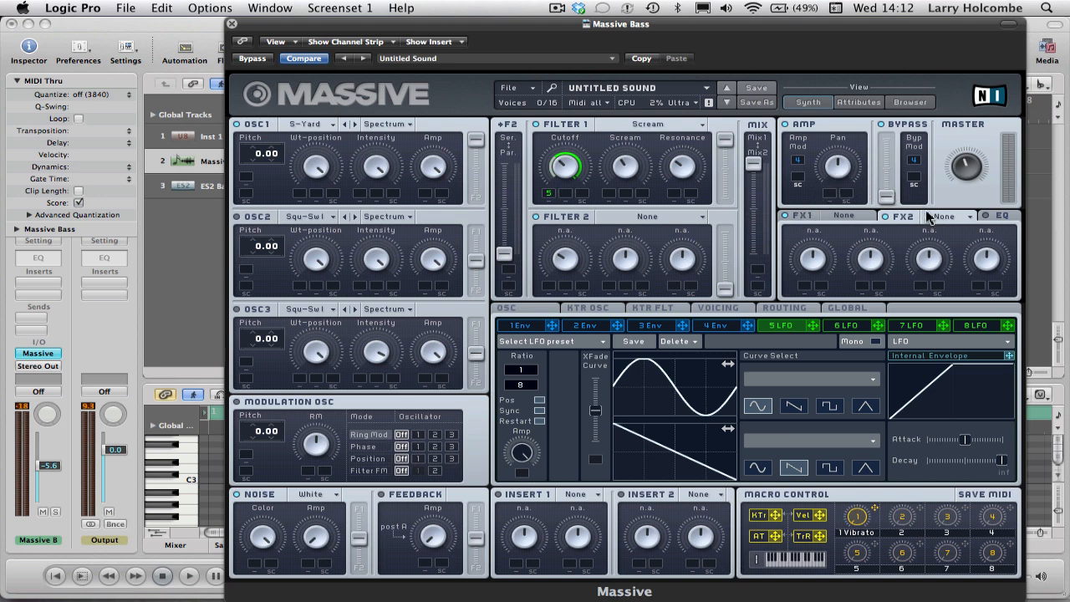
# Load the Classic Tube effect in FX1 and compare the loop with the effect bypassed and enabled
pyautogui.click(871, 219)
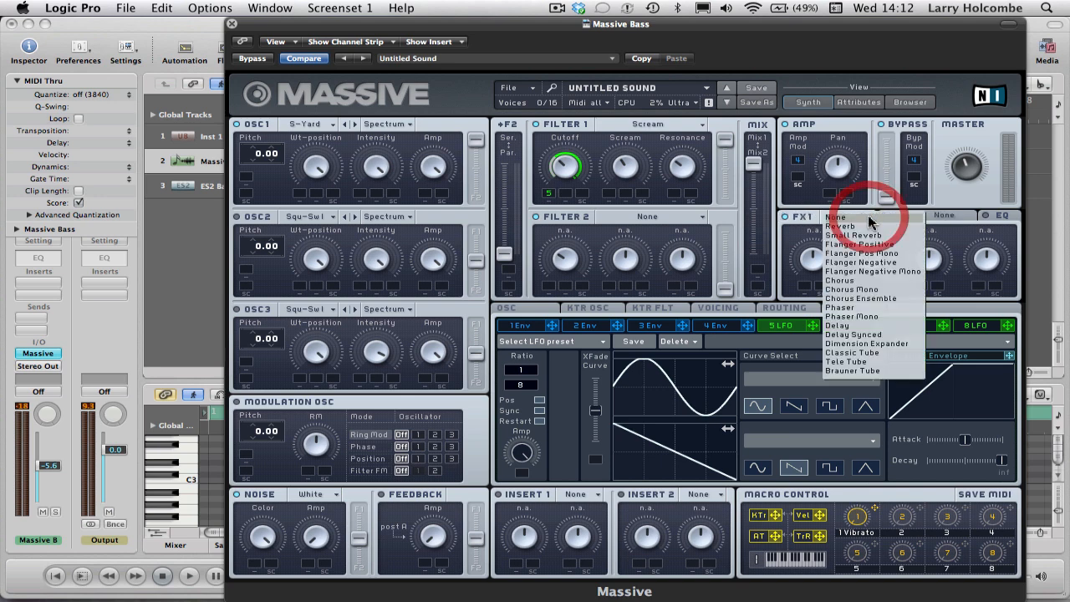
pyautogui.click(861, 354)
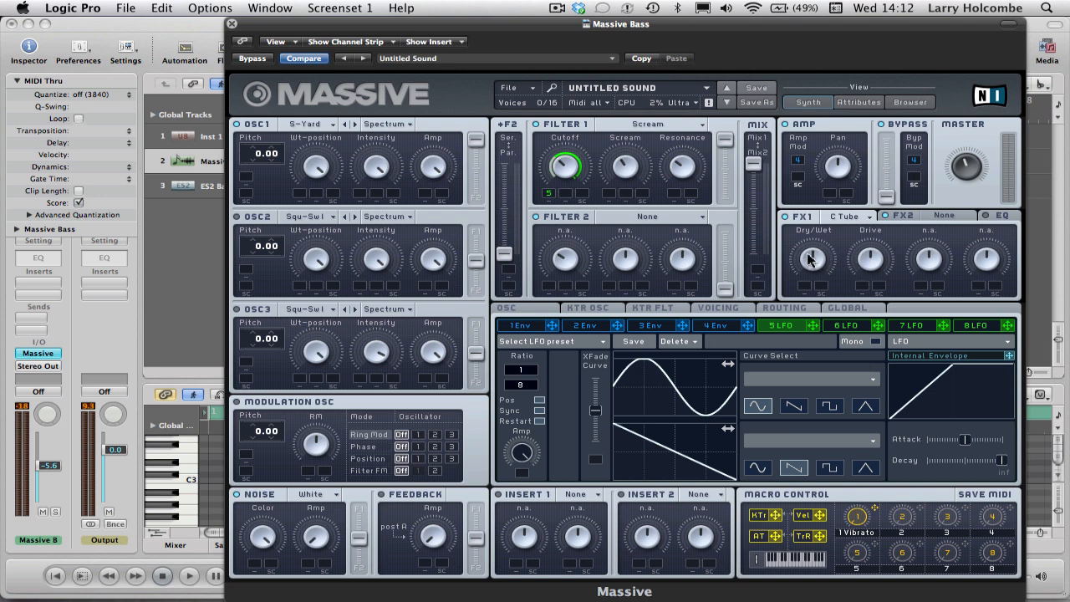
pyautogui.press('space')
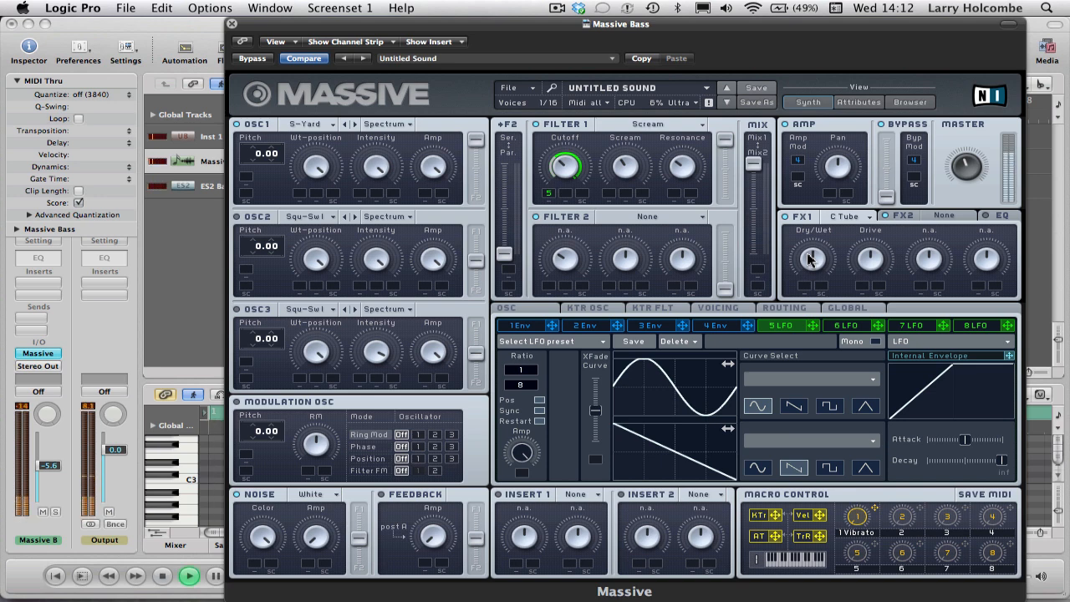
pyautogui.click(786, 217)
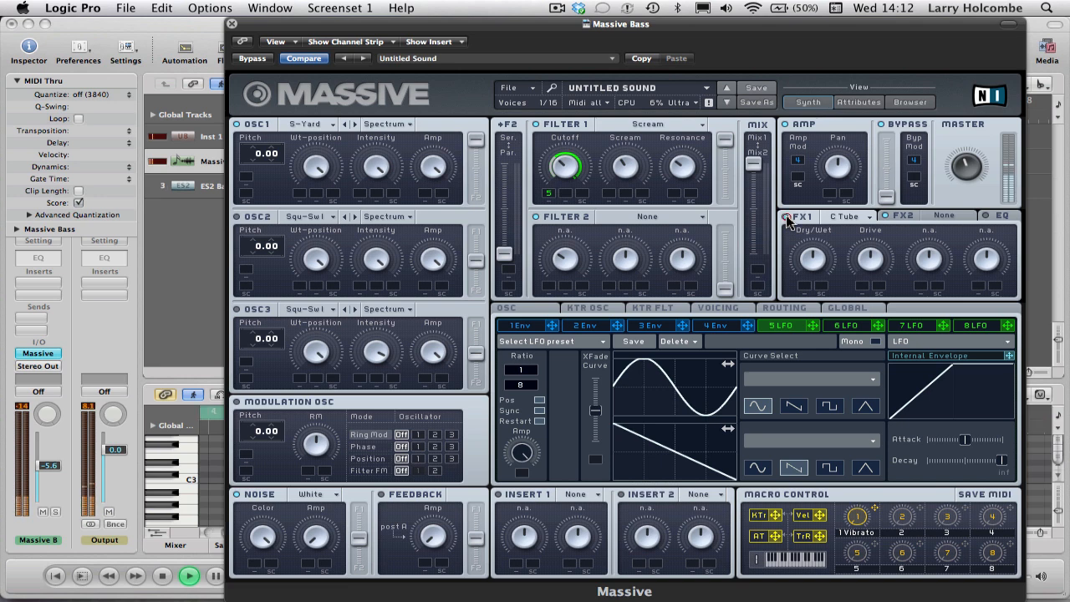
pyautogui.click(787, 217)
pyautogui.press('space')
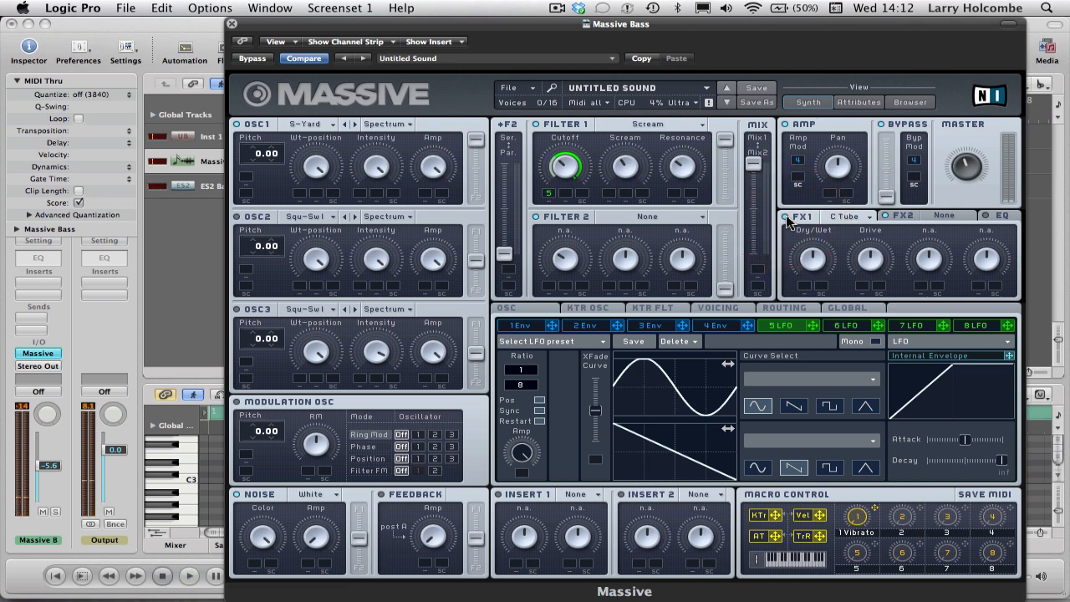
pyautogui.moveTo(866, 256); pyautogui.dragTo(820, 267)
# Load the Dimension Expander in FX2, lower its Dry/Wet and Size amounts and audition the loop
pyautogui.click(953, 217)
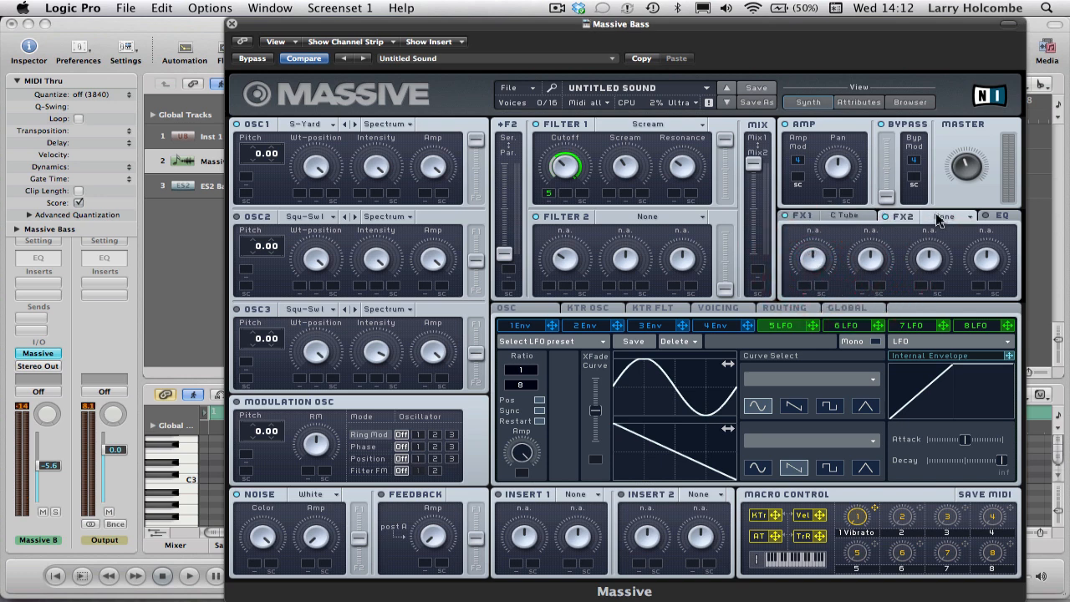
pyautogui.click(967, 218)
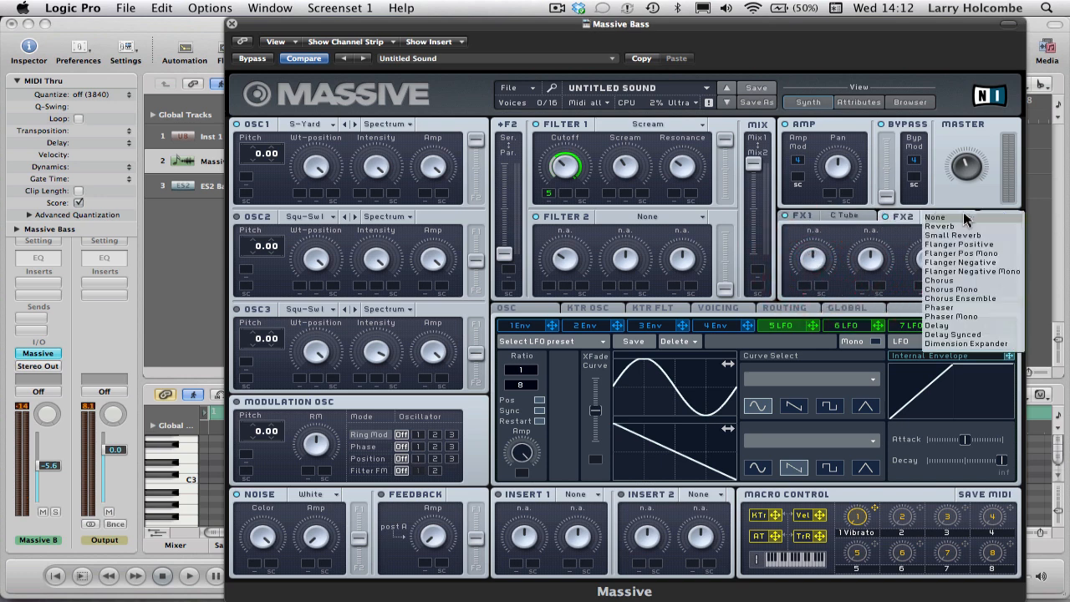
pyautogui.click(967, 343)
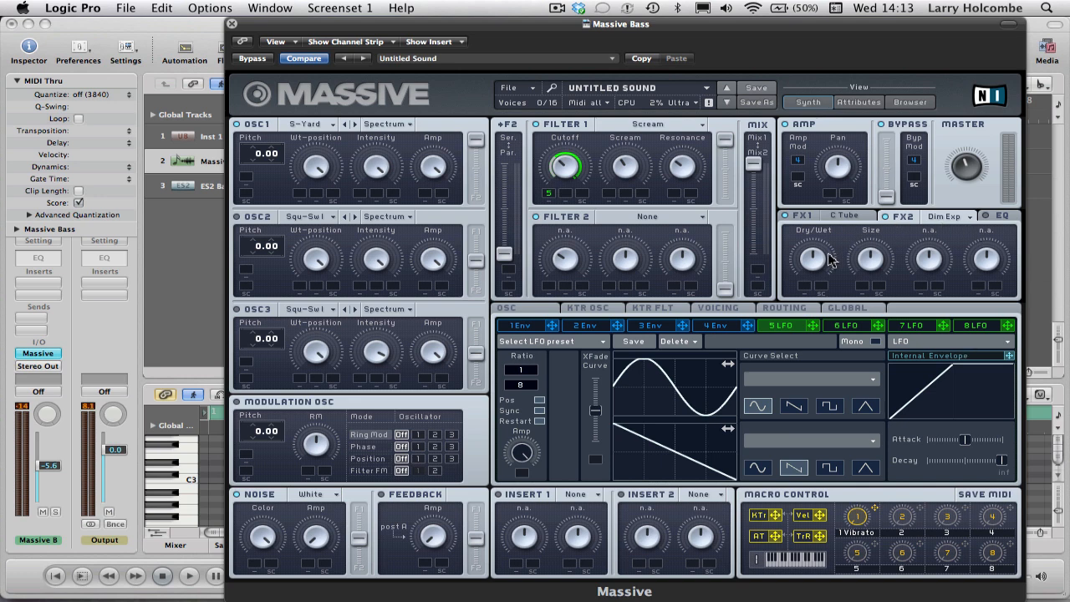
pyautogui.moveTo(814, 253); pyautogui.dragTo(819, 286)
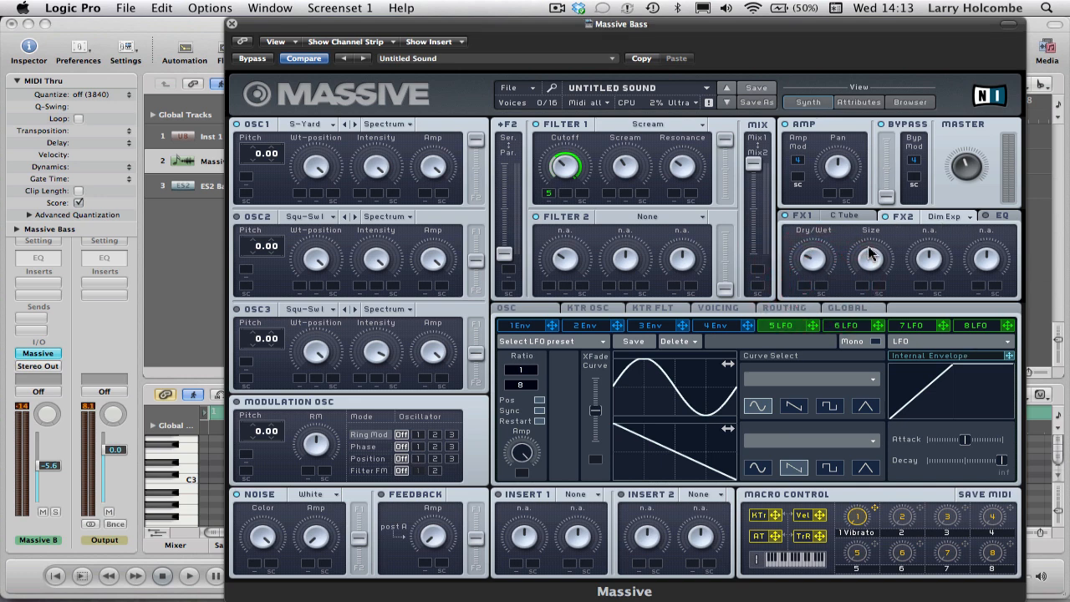
pyautogui.moveTo(869, 255); pyautogui.dragTo(870, 299)
pyautogui.moveTo(815, 262); pyautogui.dragTo(824, 276)
pyautogui.press('space')
pyautogui.moveTo(866, 265); pyautogui.dragTo(823, 266)
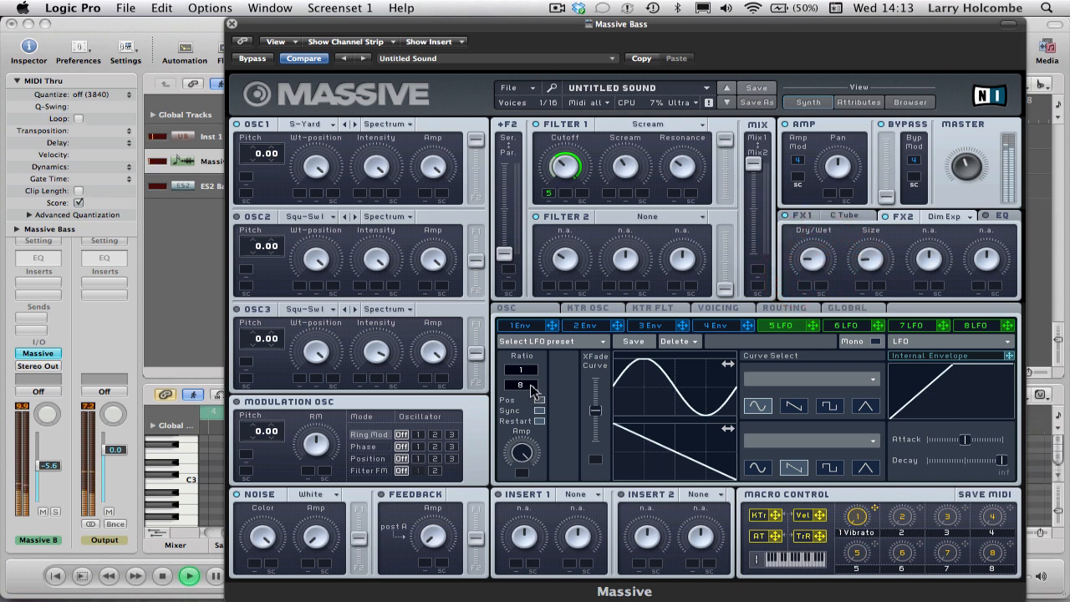
# Set LFO 5's tempo-synced ratio to 1/12 while the loop plays, and close the Massive instrument
pyautogui.moveTo(529, 389); pyautogui.dragTo(526, 386)
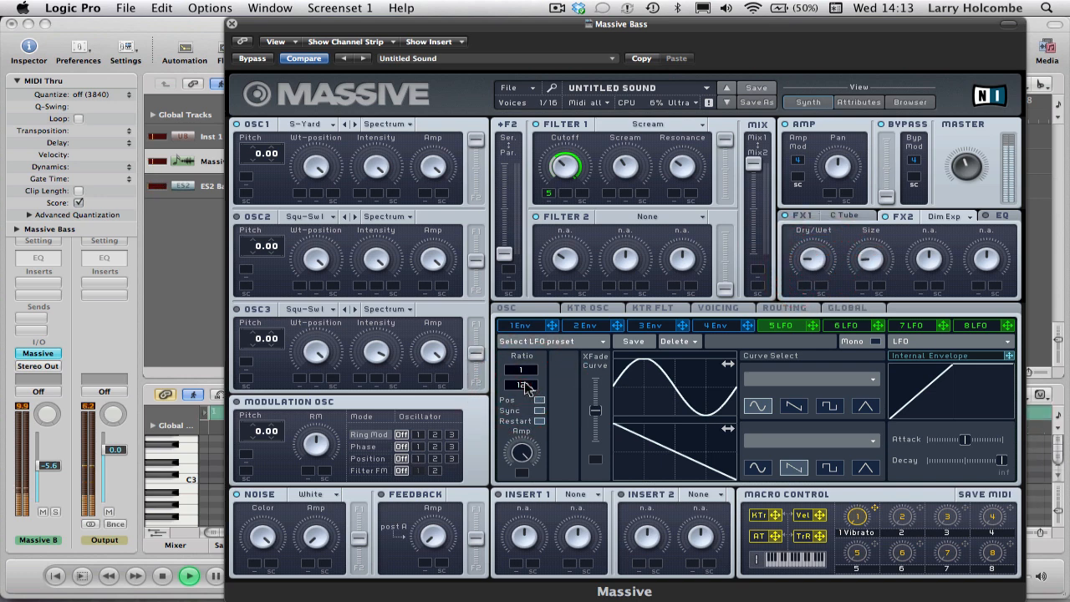
pyautogui.press('space')
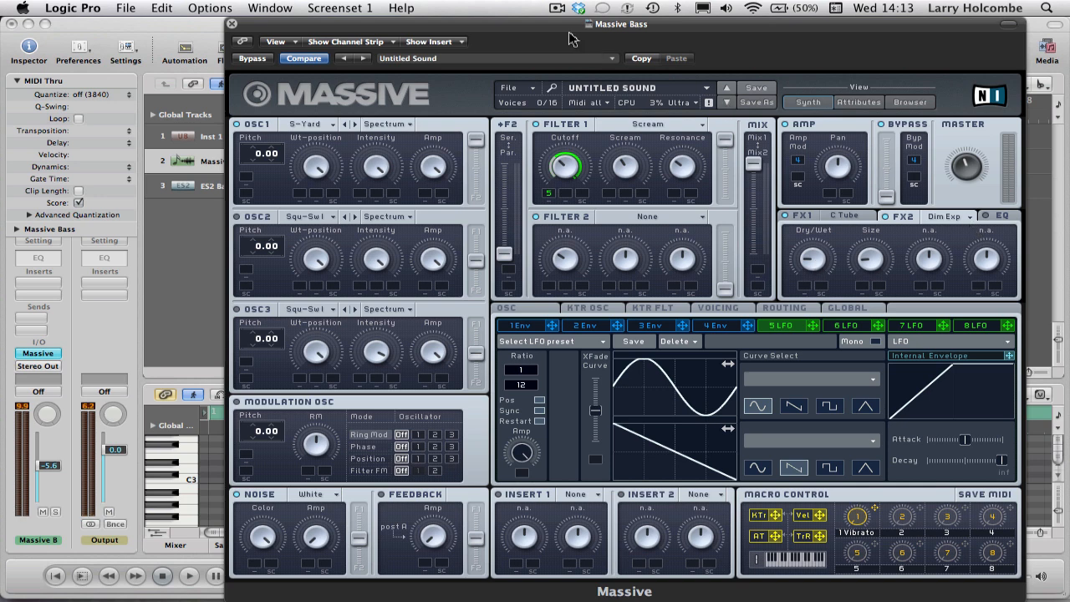
pyautogui.moveTo(567, 30); pyautogui.dragTo(536, 30)
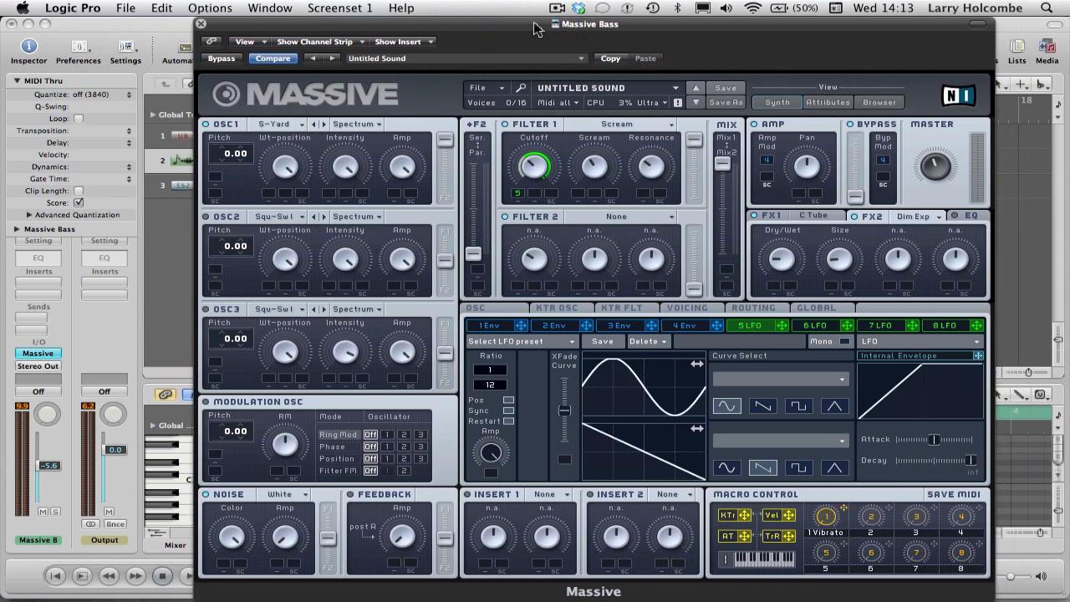
pyautogui.click(200, 27)
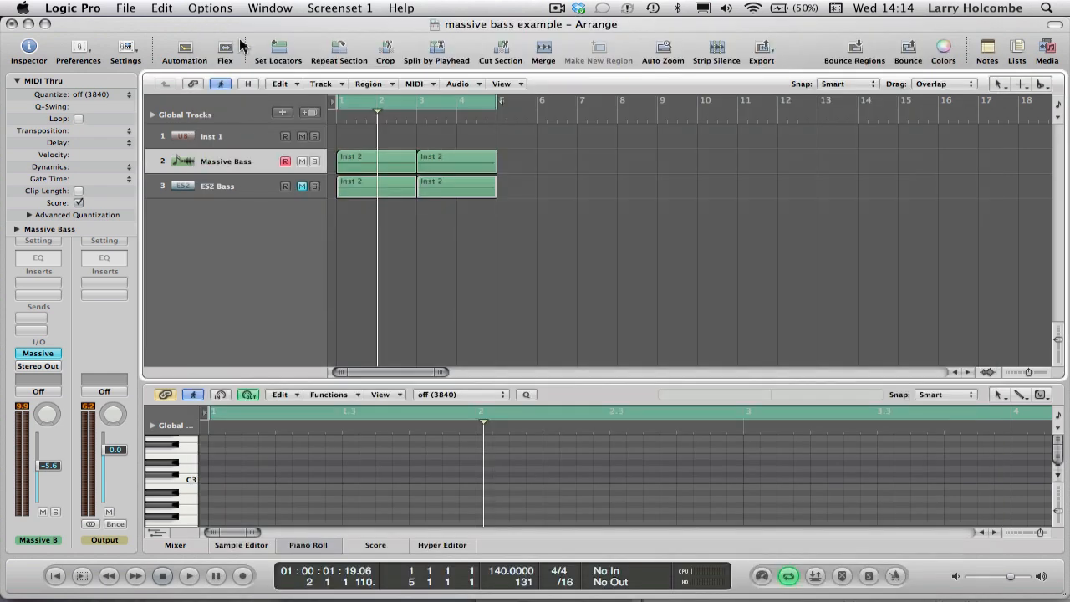
# Mute the Massive Bass track, unmute the ES2 Bass track and select it
pyautogui.click(302, 160)
pyautogui.click(302, 186)
pyautogui.click(302, 182)
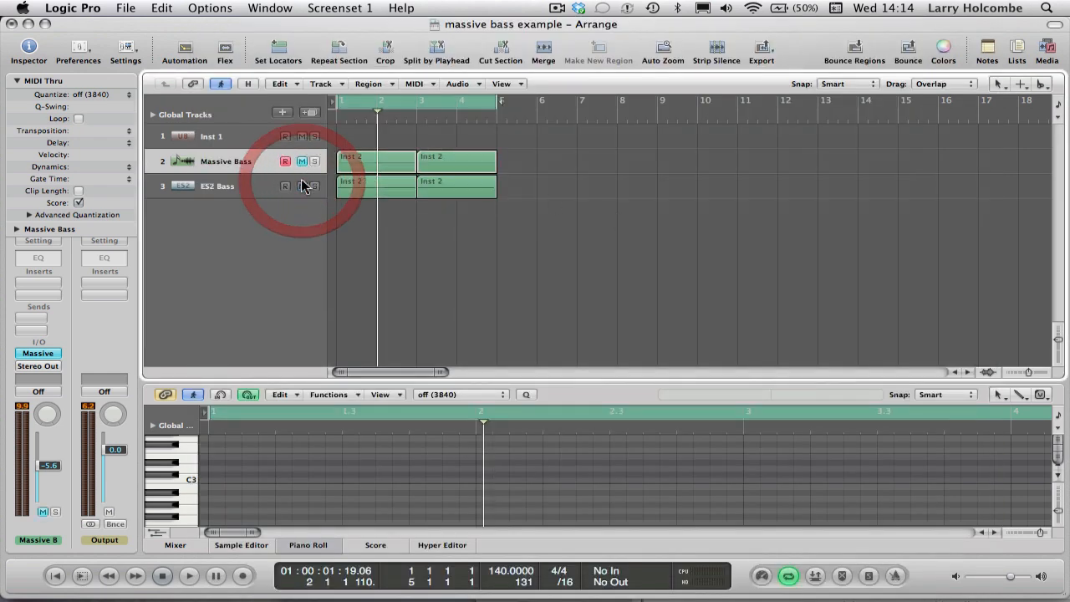
pyautogui.click(247, 187)
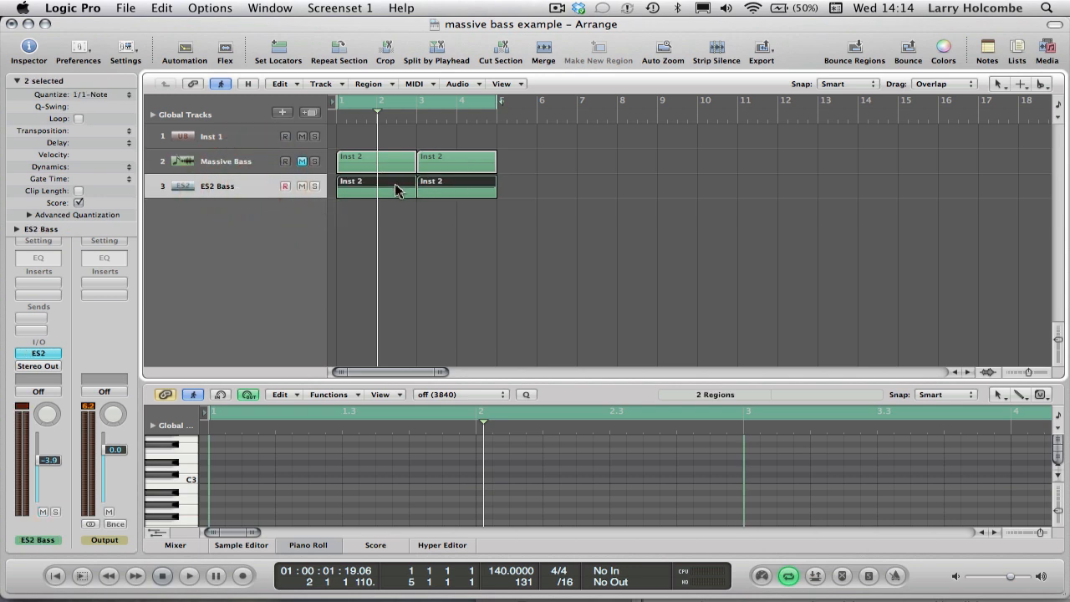
# Open the ES2 instrument on the ES2 Bass track and load the Analog Saw Init preset from Tutorial Settings
pyautogui.click(39, 354)
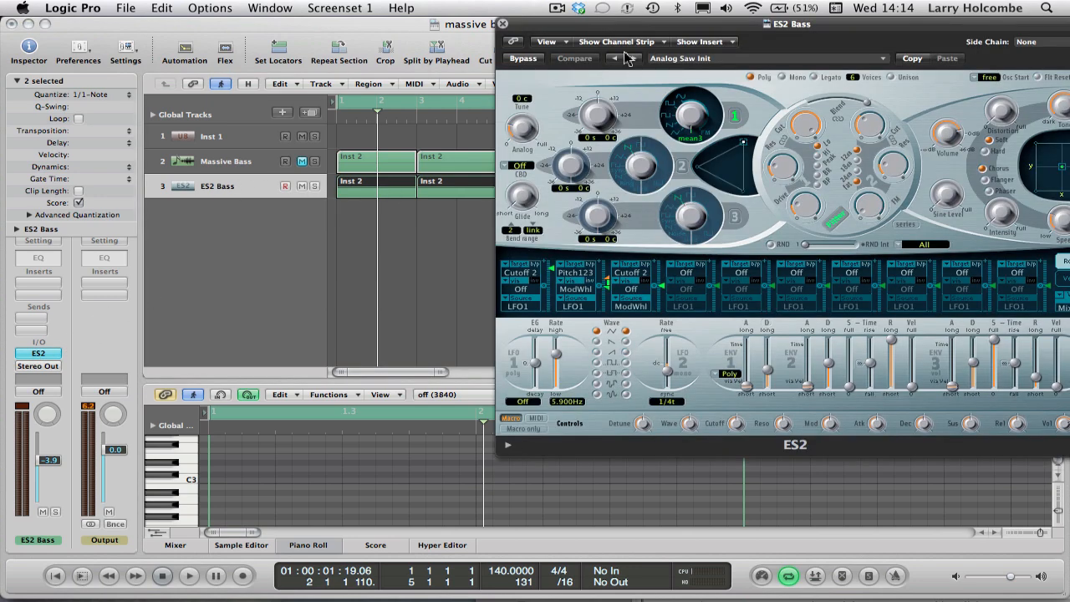
pyautogui.moveTo(826, 25); pyautogui.dragTo(657, 18)
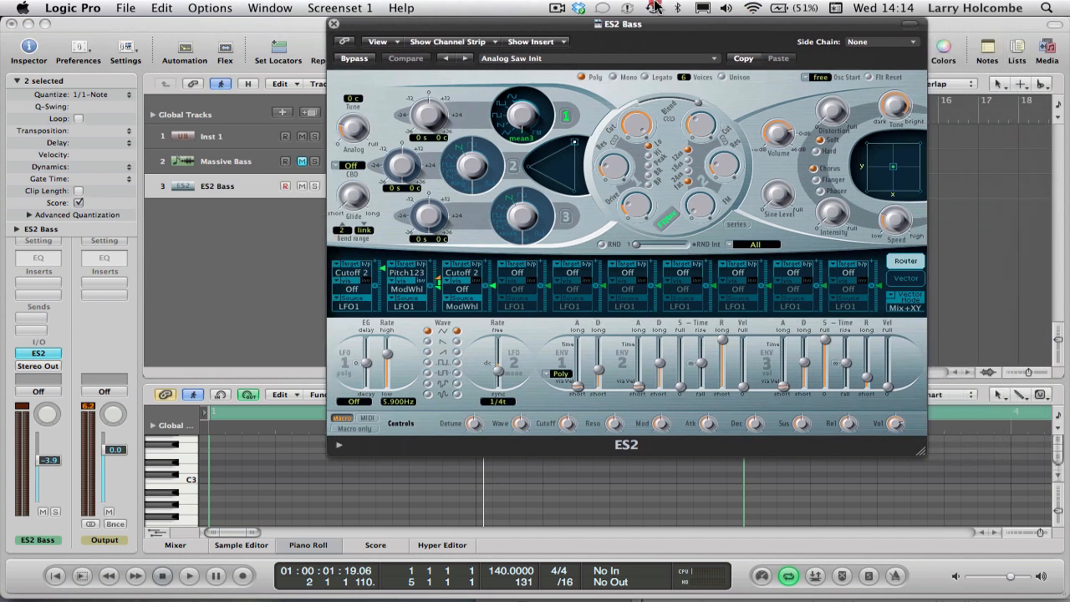
pyautogui.click(548, 63)
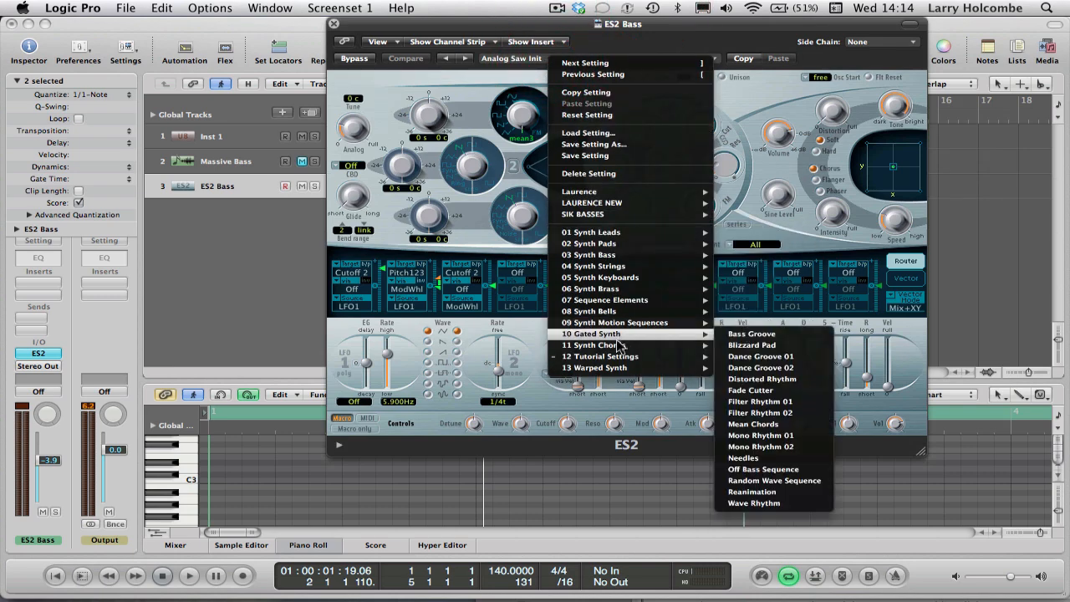
pyautogui.moveTo(615, 359)
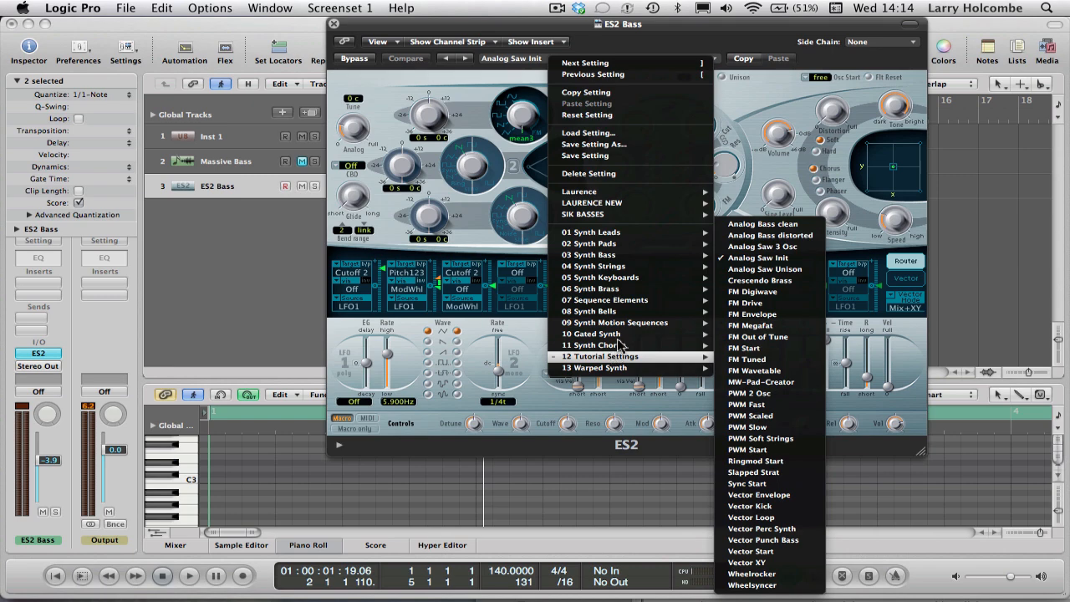
pyautogui.click(780, 112)
pyautogui.click(574, 67)
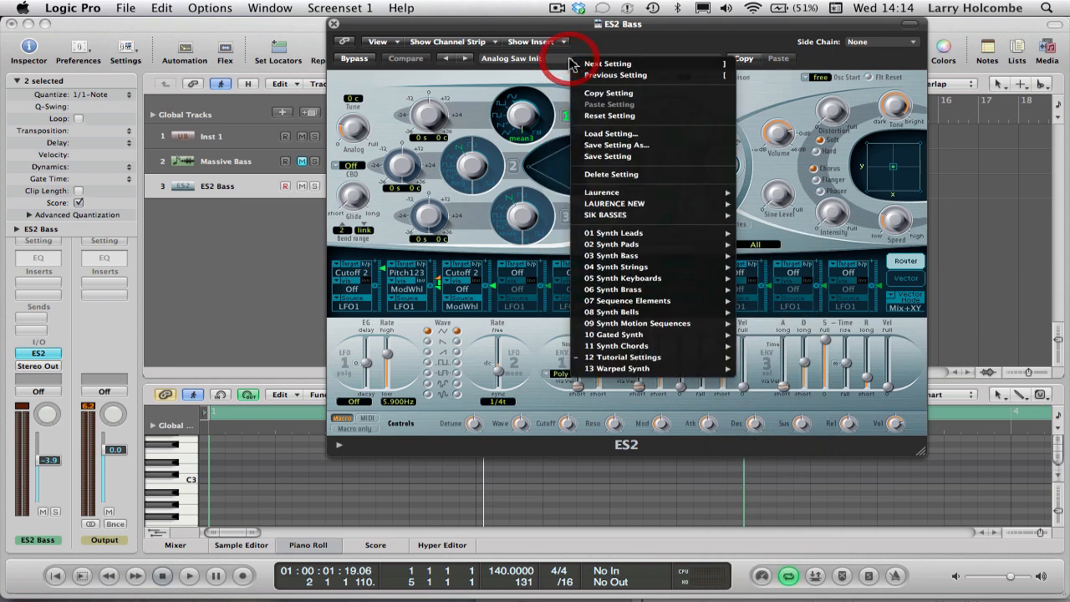
pyautogui.moveTo(629, 358)
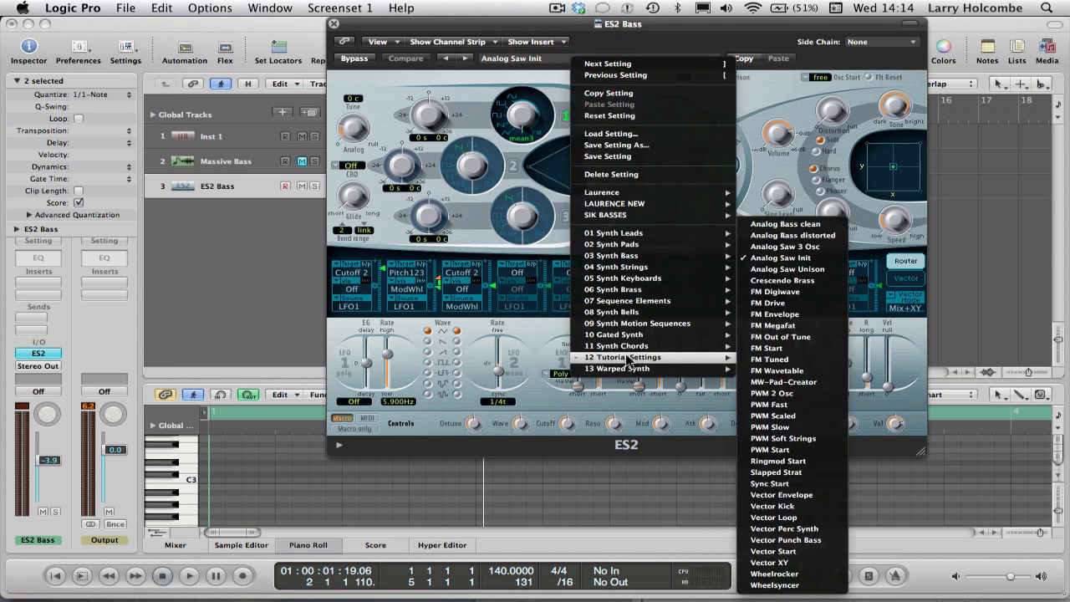
pyautogui.click(790, 259)
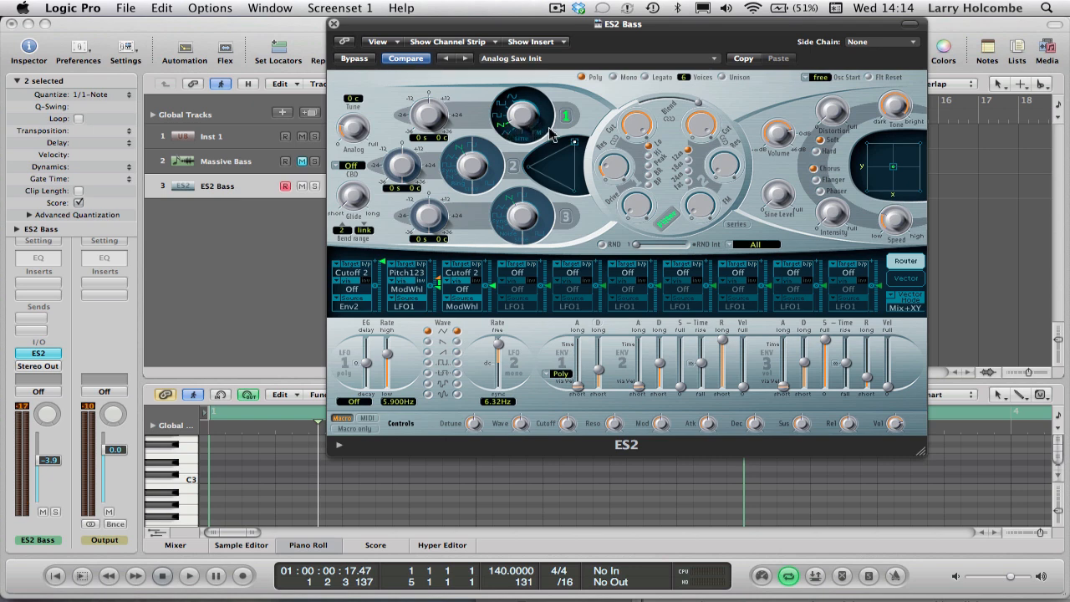
# Choose the saw7 waveform for Oscillator 1 and audition the loop
pyautogui.moveTo(527, 115); pyautogui.dragTo(527, 144)
pyautogui.rightClick(524, 143)
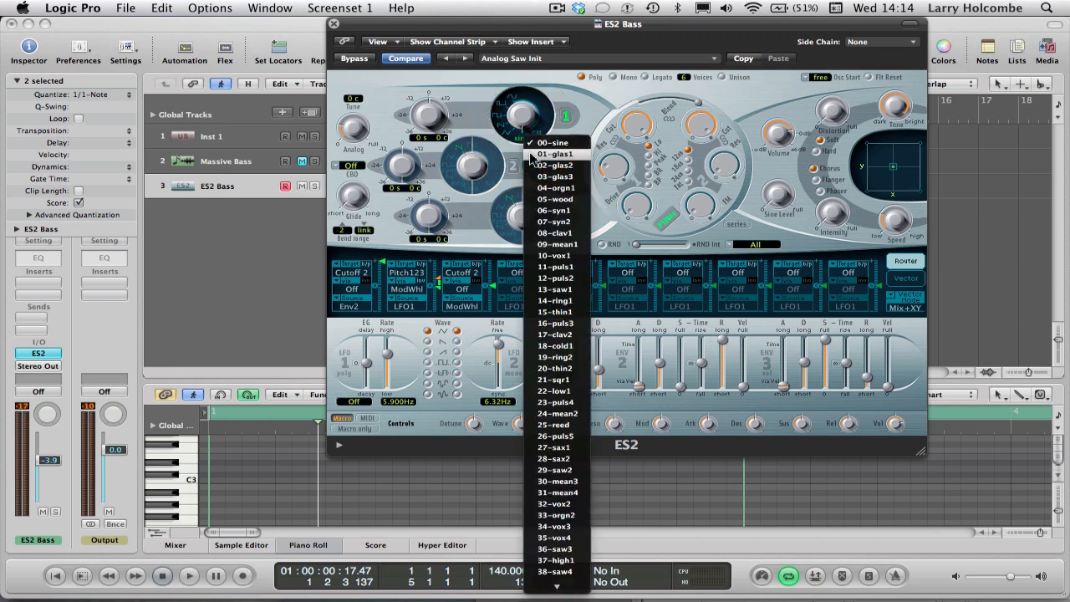
pyautogui.moveTo(579, 598)
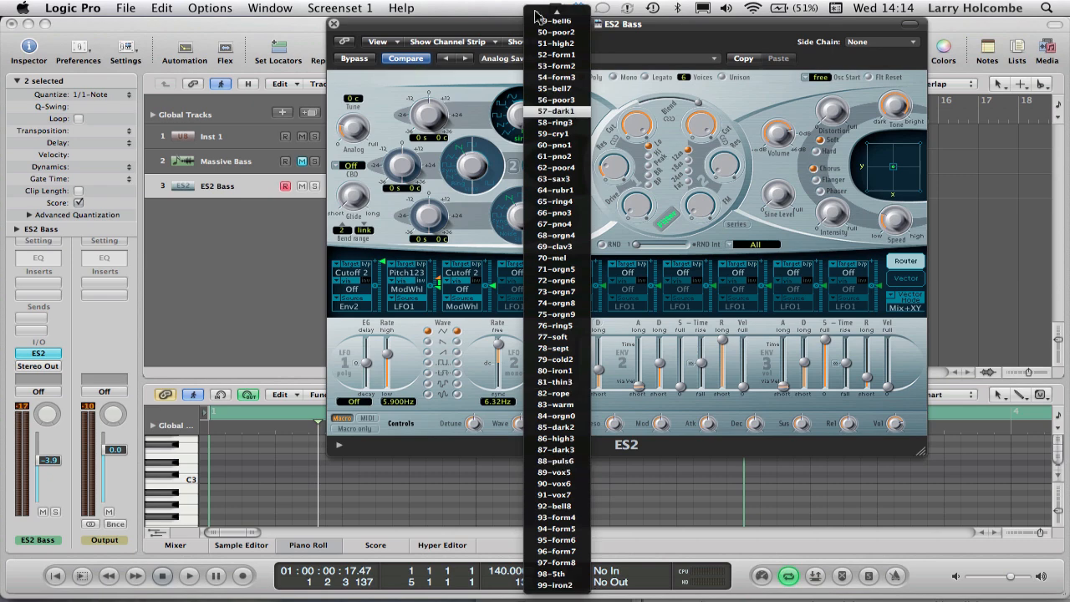
pyautogui.moveTo(560, 14)
pyautogui.click(568, 45)
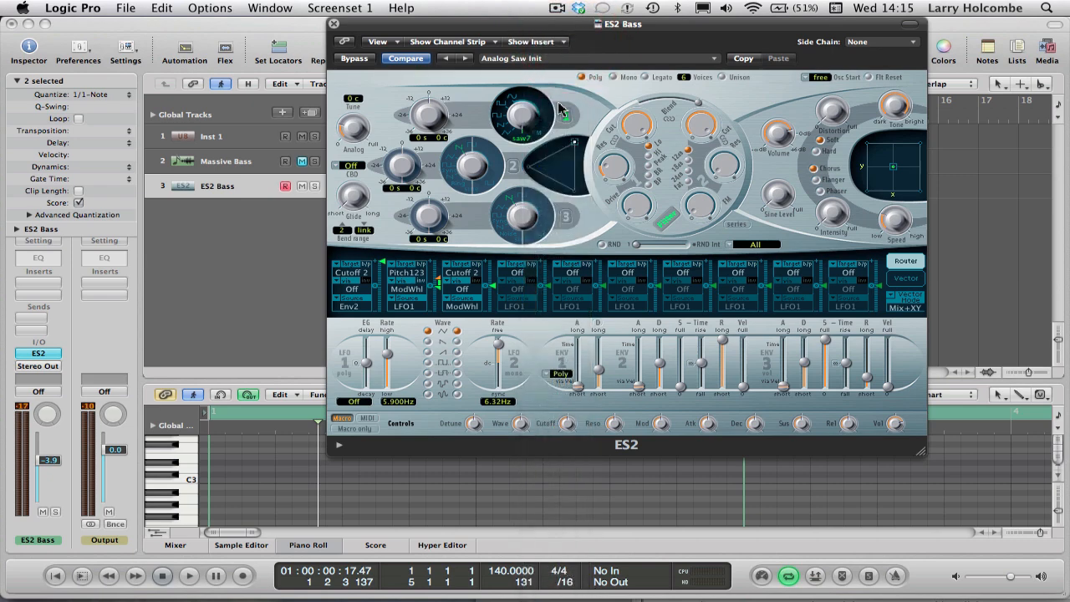
pyautogui.press('space')
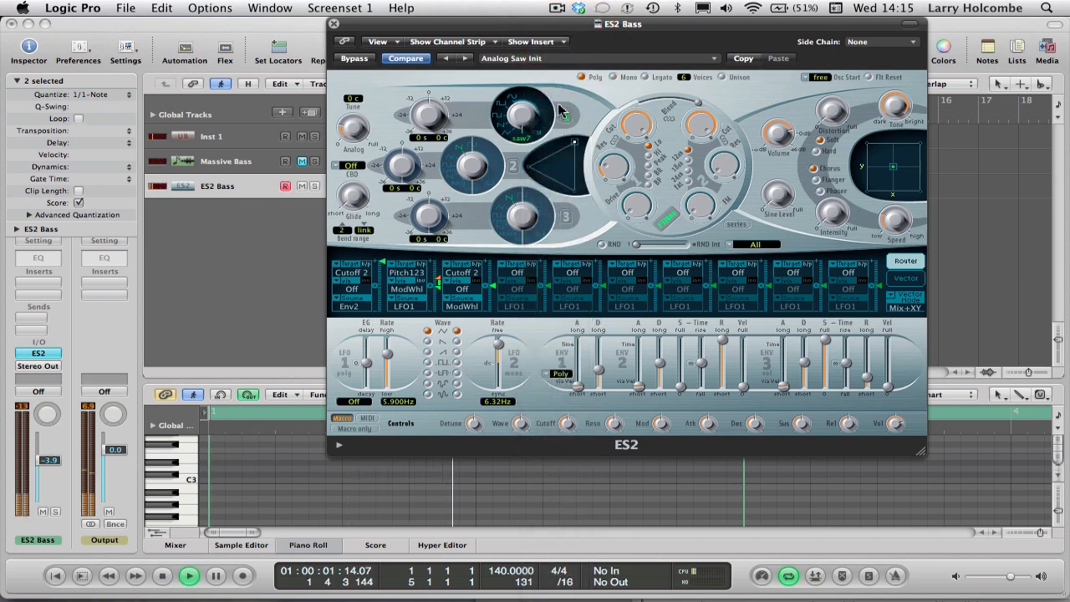
pyautogui.press('space')
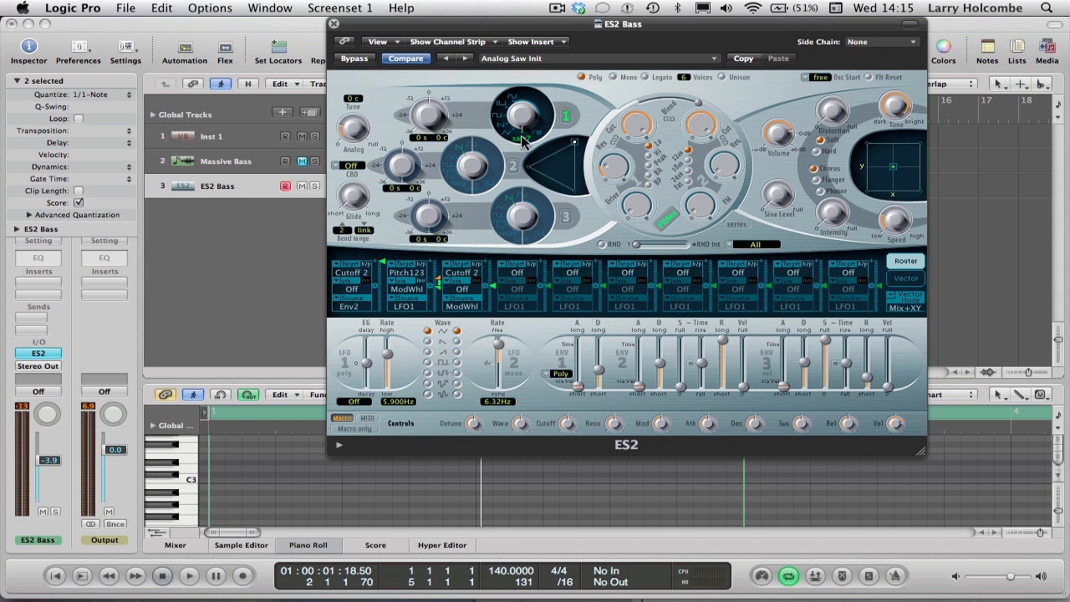
# Change Oscillator 1's waveform to saw3 while listening to the loop
pyautogui.press('space')
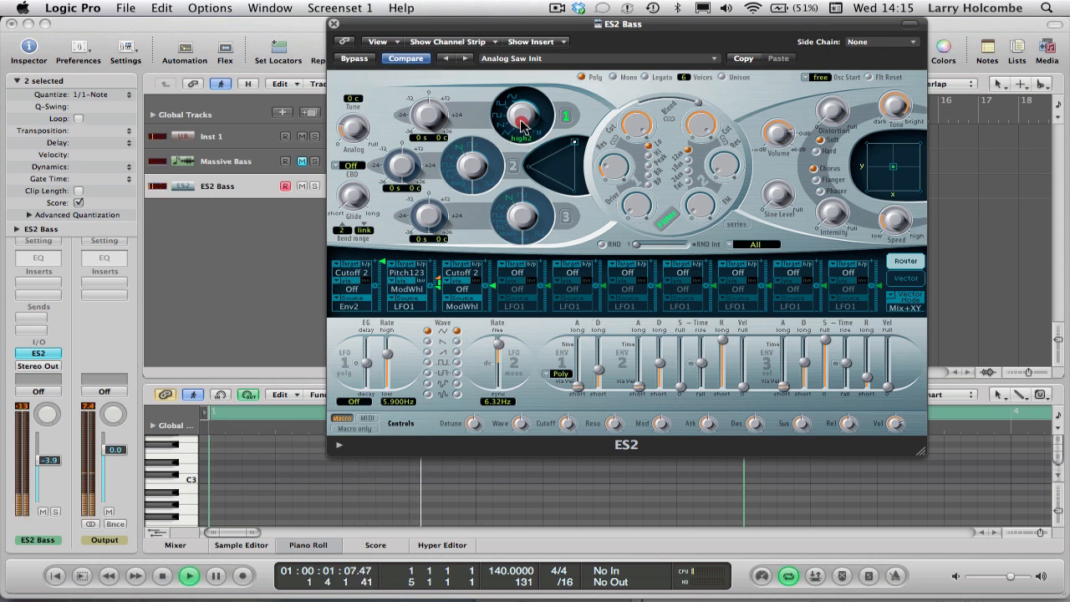
pyautogui.moveTo(521, 139); pyautogui.dragTo(522, 149)
pyautogui.press('space')
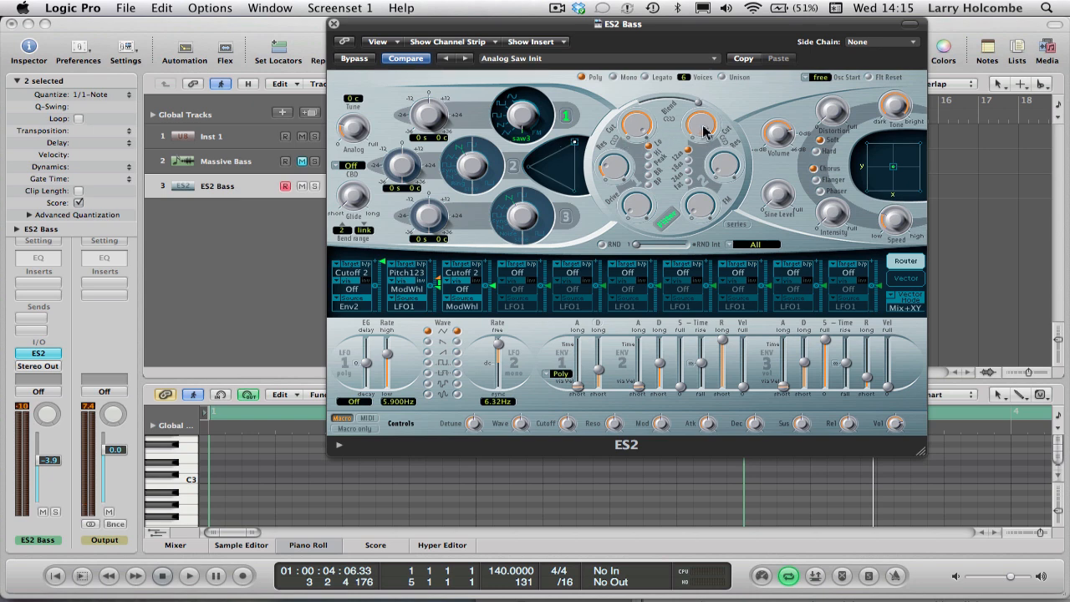
# Lower Filter 2's cutoff, modulate it from LFO1 at full positive amount in the first router slot, and audition the loop
pyautogui.moveTo(699, 130); pyautogui.dragTo(697, 206)
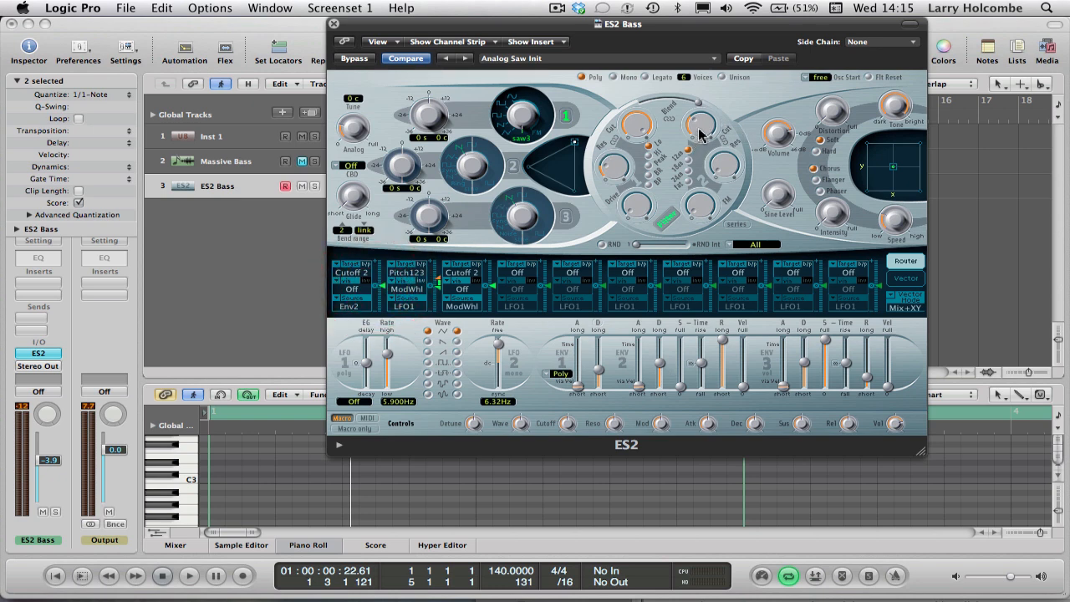
pyautogui.click(349, 308)
pyautogui.click(372, 309)
pyautogui.moveTo(387, 287); pyautogui.dragTo(385, 266)
pyautogui.press('space')
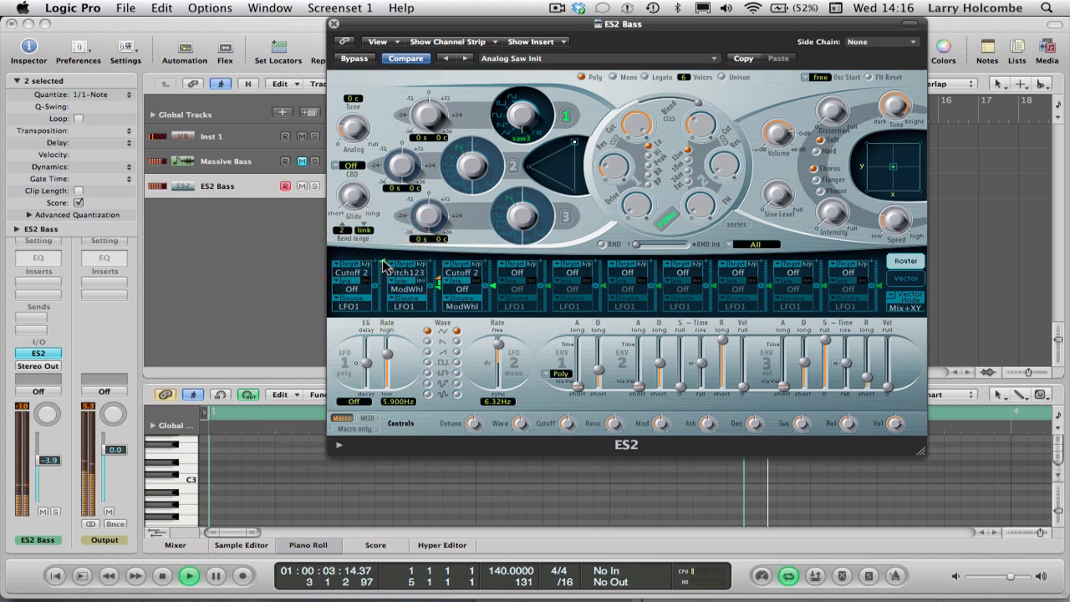
pyautogui.press('space')
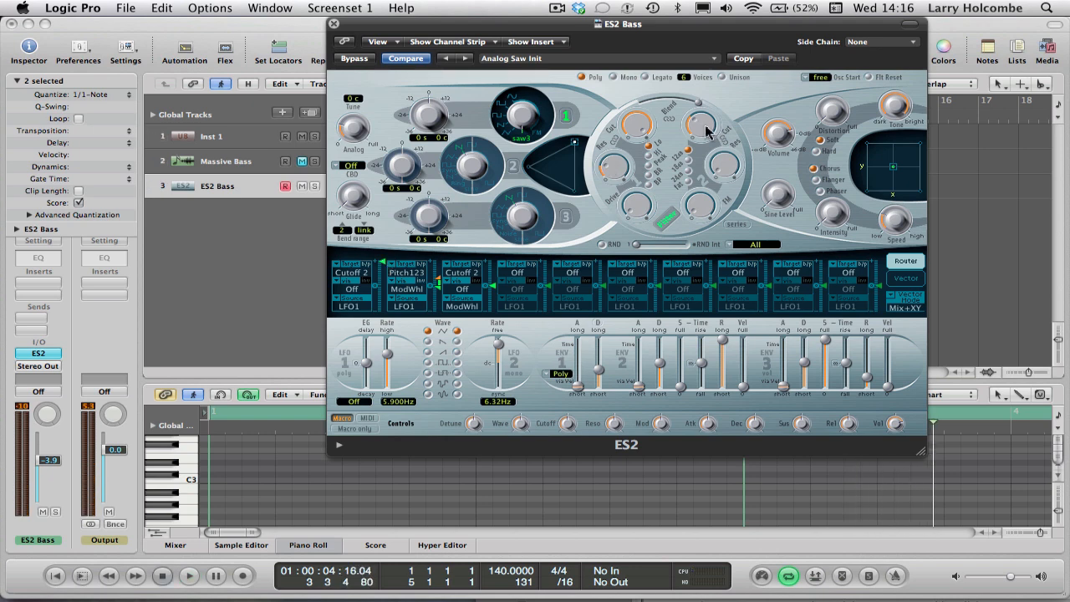
# Raise the filter Drive and Filter 2's resonance with the Fat option on, audition the loop and close the ES2 instrument
pyautogui.press('space')
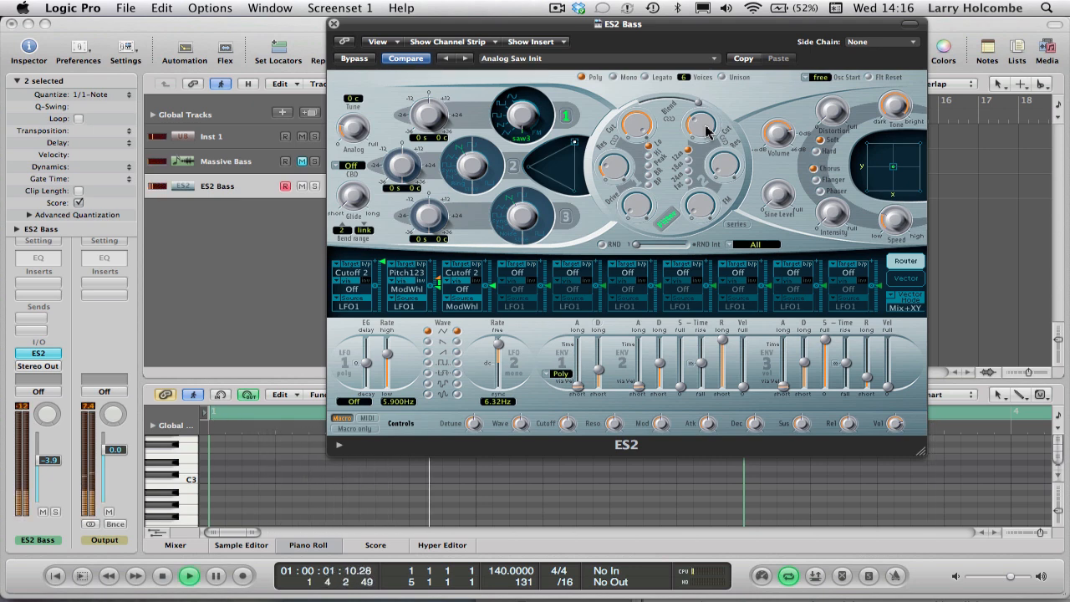
pyautogui.moveTo(644, 219); pyautogui.dragTo(636, 188)
pyautogui.moveTo(727, 160); pyautogui.dragTo(725, 128)
pyautogui.click(688, 180)
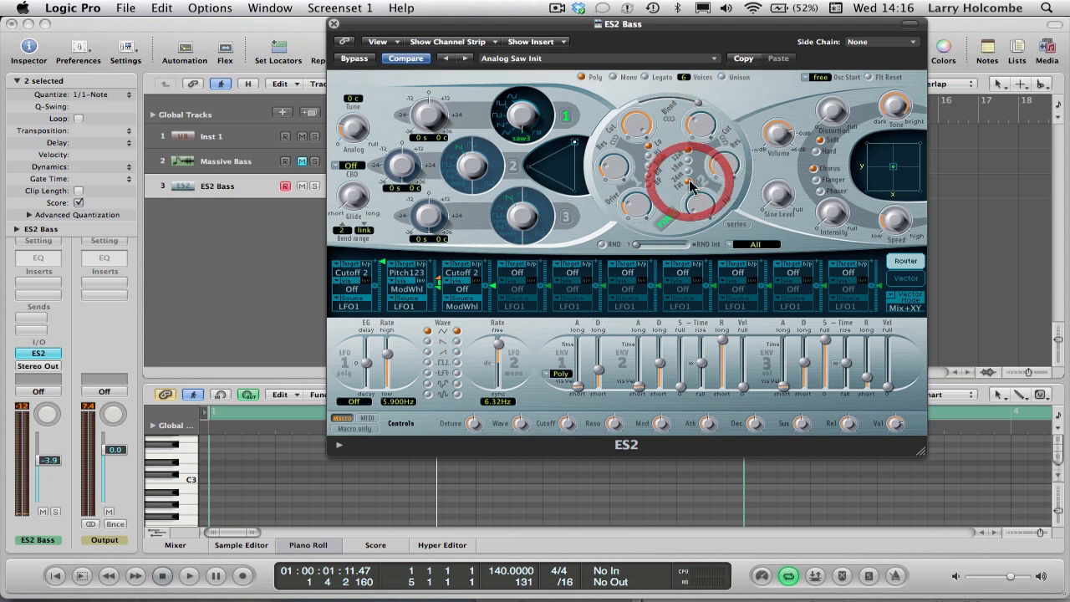
pyautogui.press('space')
pyautogui.press('space')
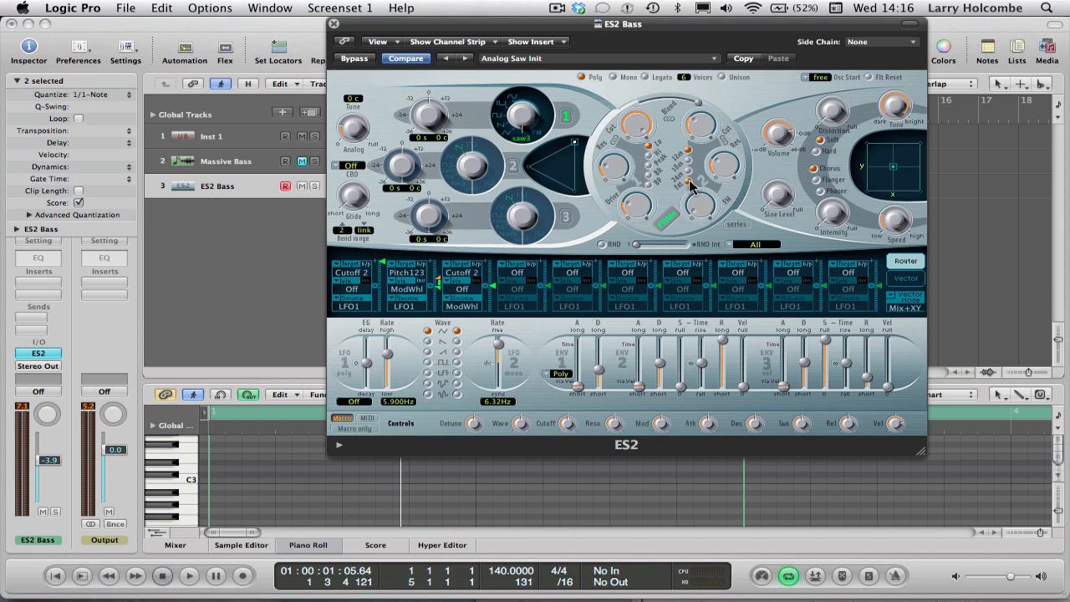
pyautogui.click(333, 25)
pyautogui.click(687, 204)
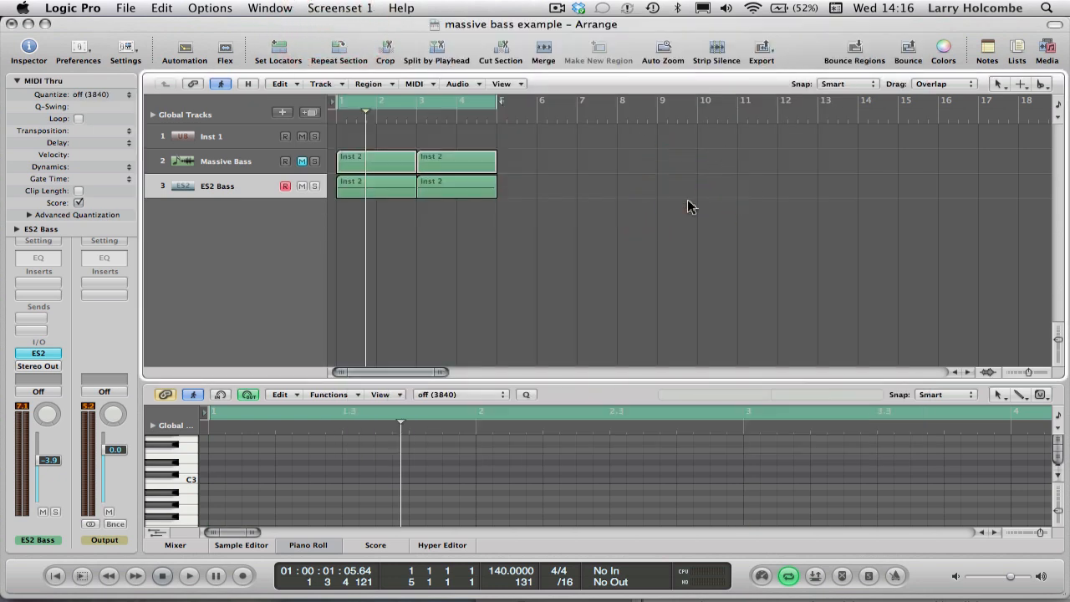